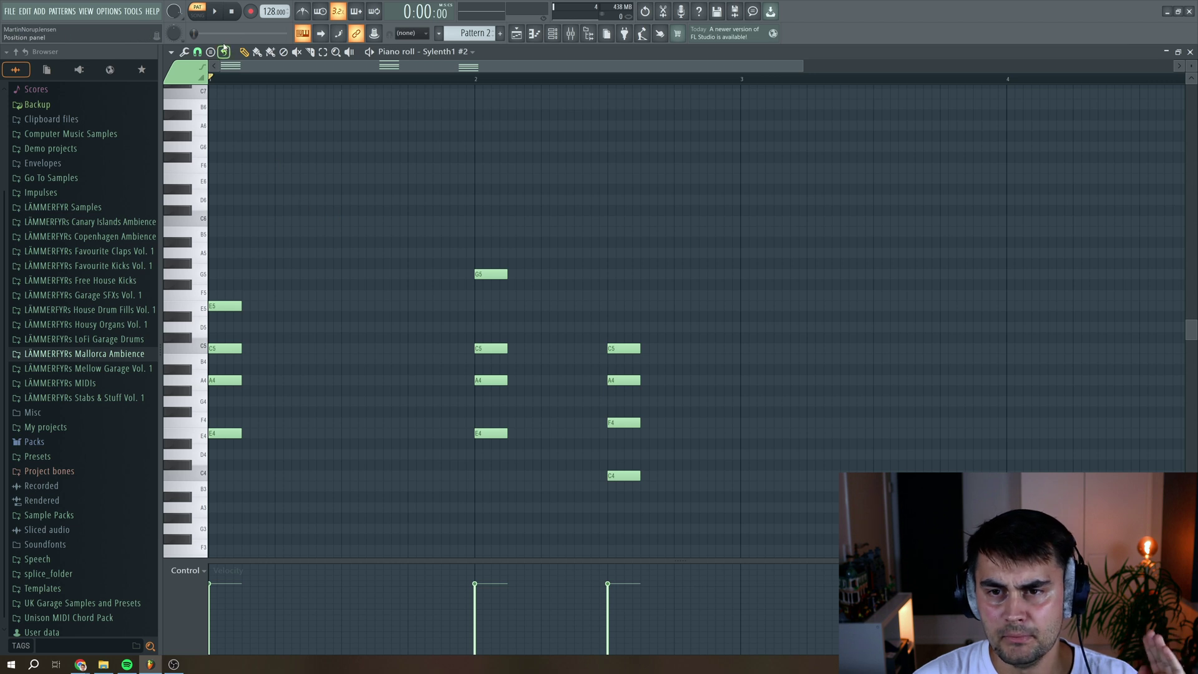
# Play back Pattern 2 to hear the chords with the initial synth sound
pyautogui.click(216, 12)
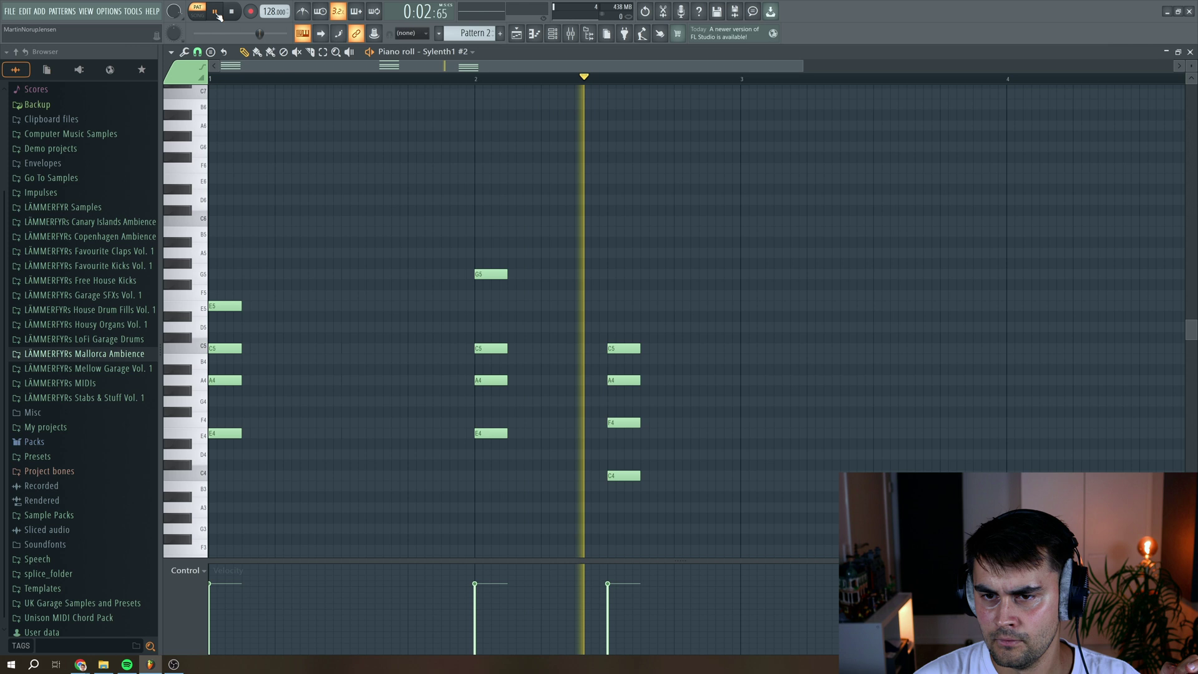
pyautogui.click(234, 12)
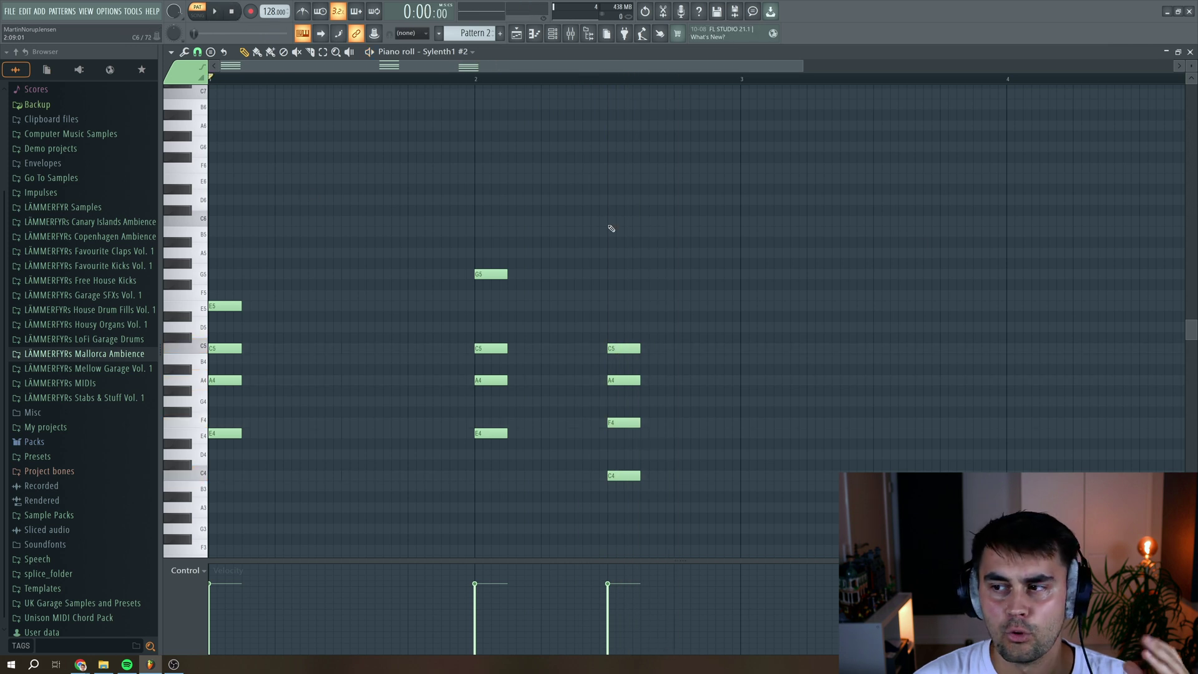
# In Sylenth1 #2, set the polyphony to 8 and give Oscillator A1 3 voices with a detune of 0.917
pyautogui.press('F7')
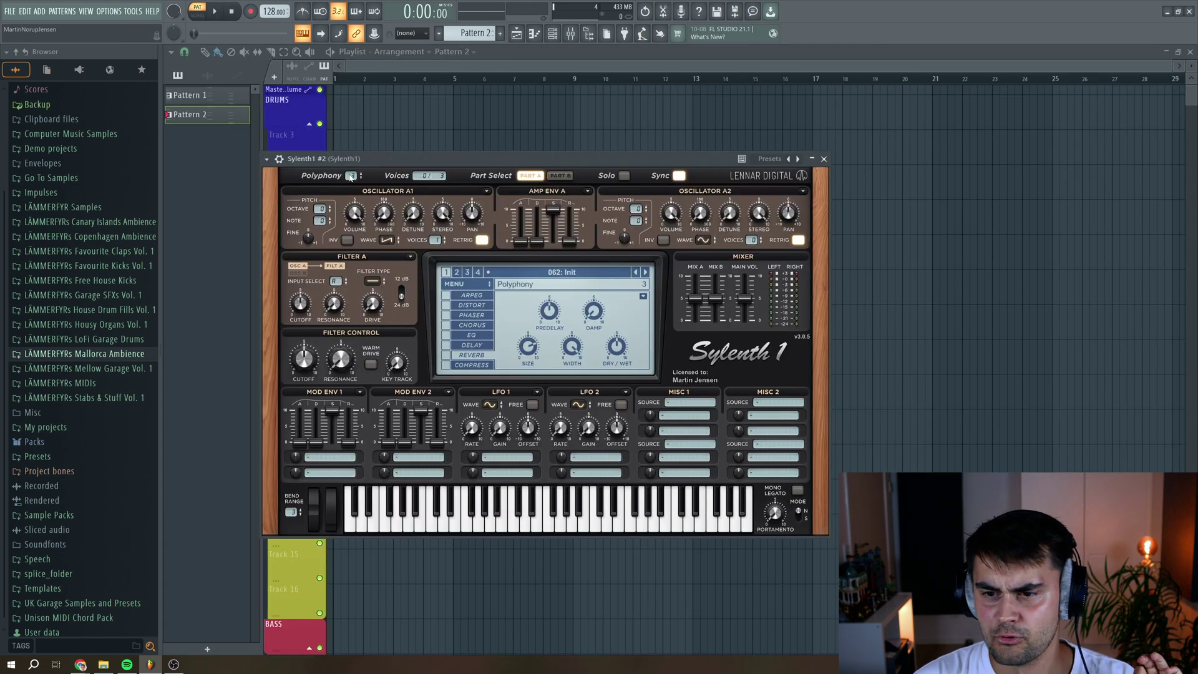
pyautogui.moveTo(353, 177); pyautogui.dragTo(359, 143)
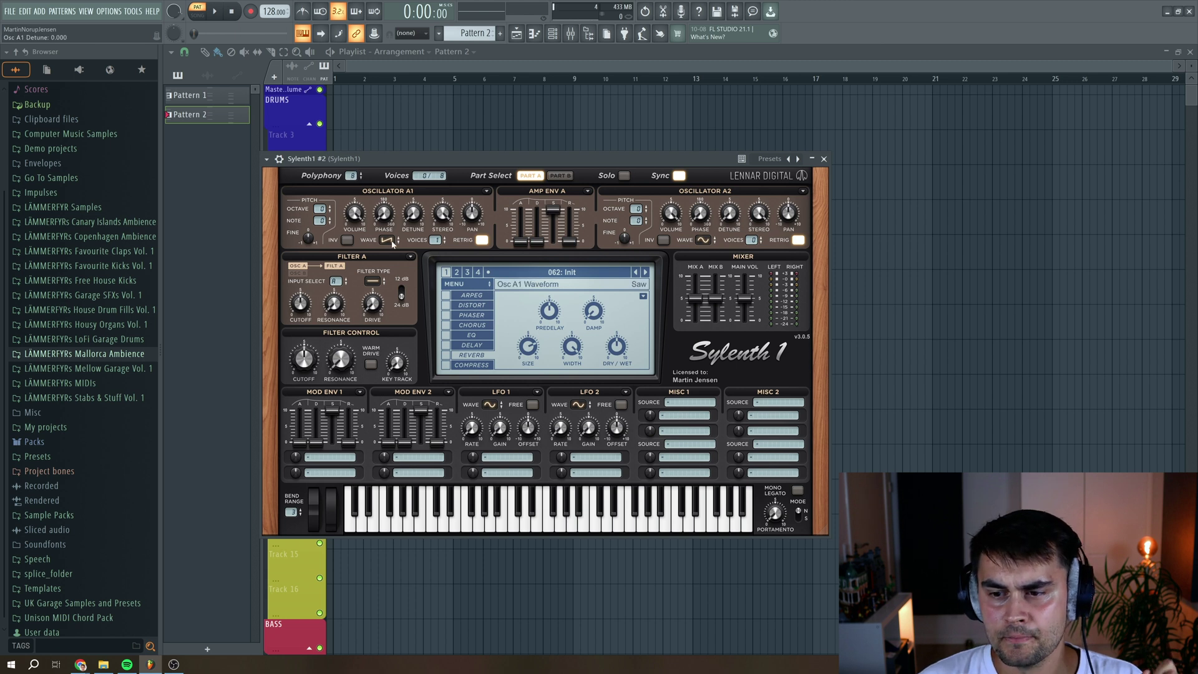
pyautogui.moveTo(436, 239); pyautogui.dragTo(443, 221)
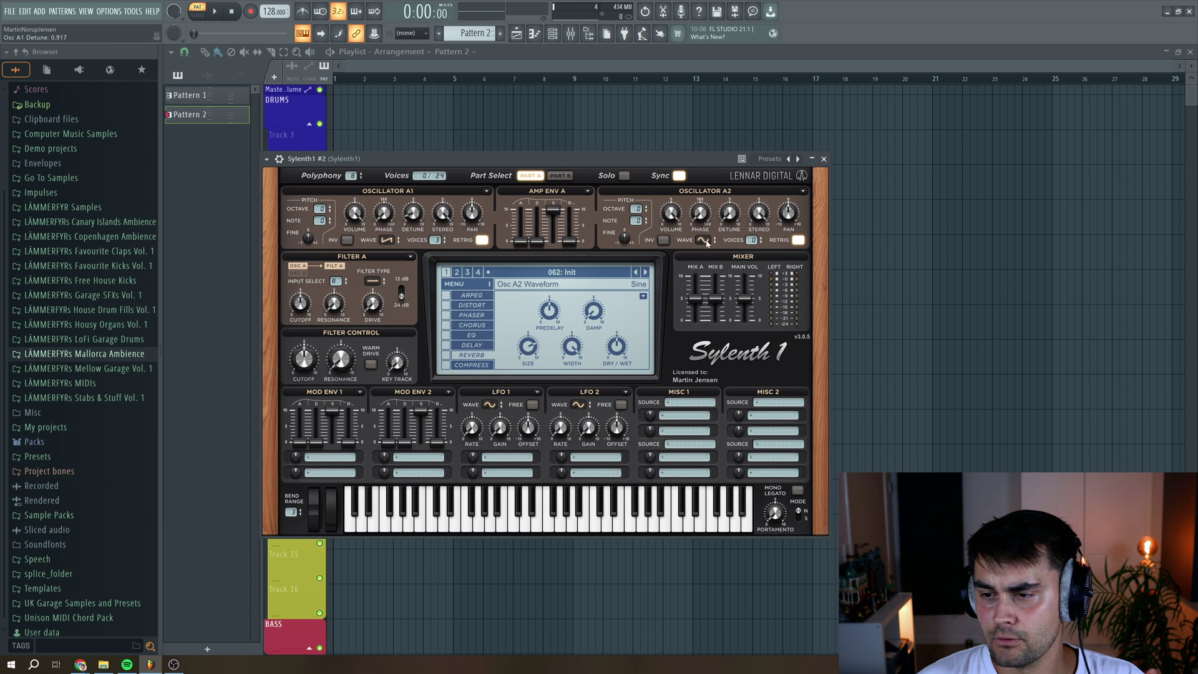
# Set Oscillator A2 to 3 voices with retrigger off, detune 1.100 and octave -1
pyautogui.moveTo(753, 240); pyautogui.dragTo(756, 222)
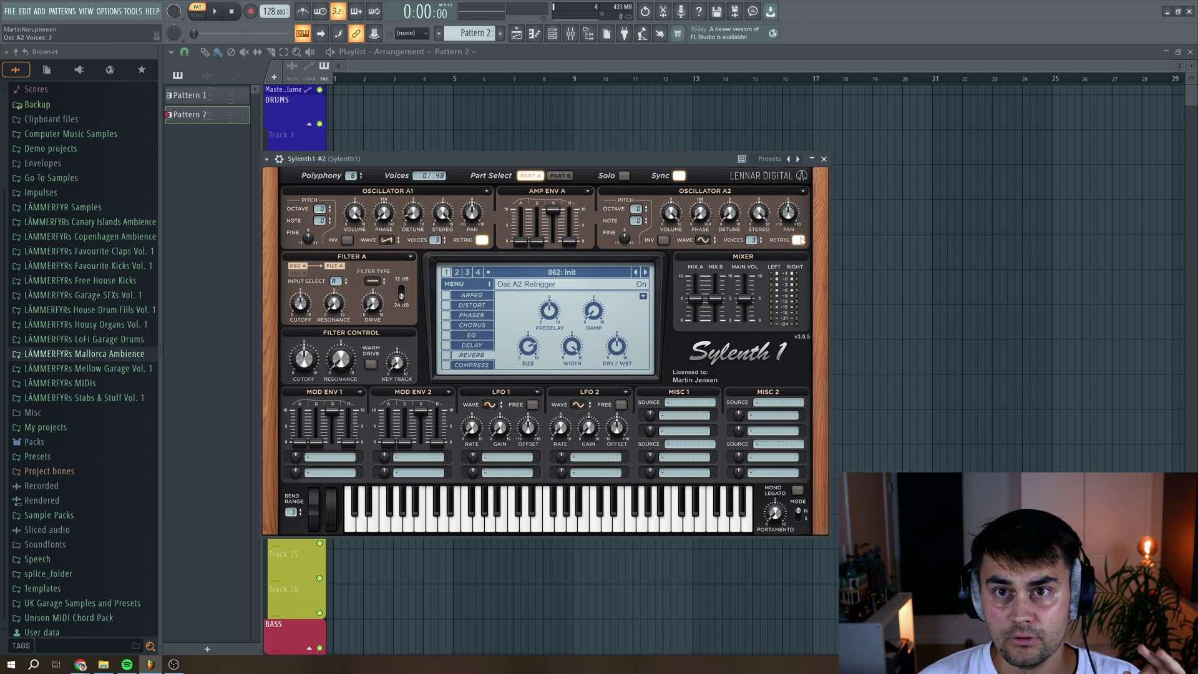
pyautogui.click(799, 240)
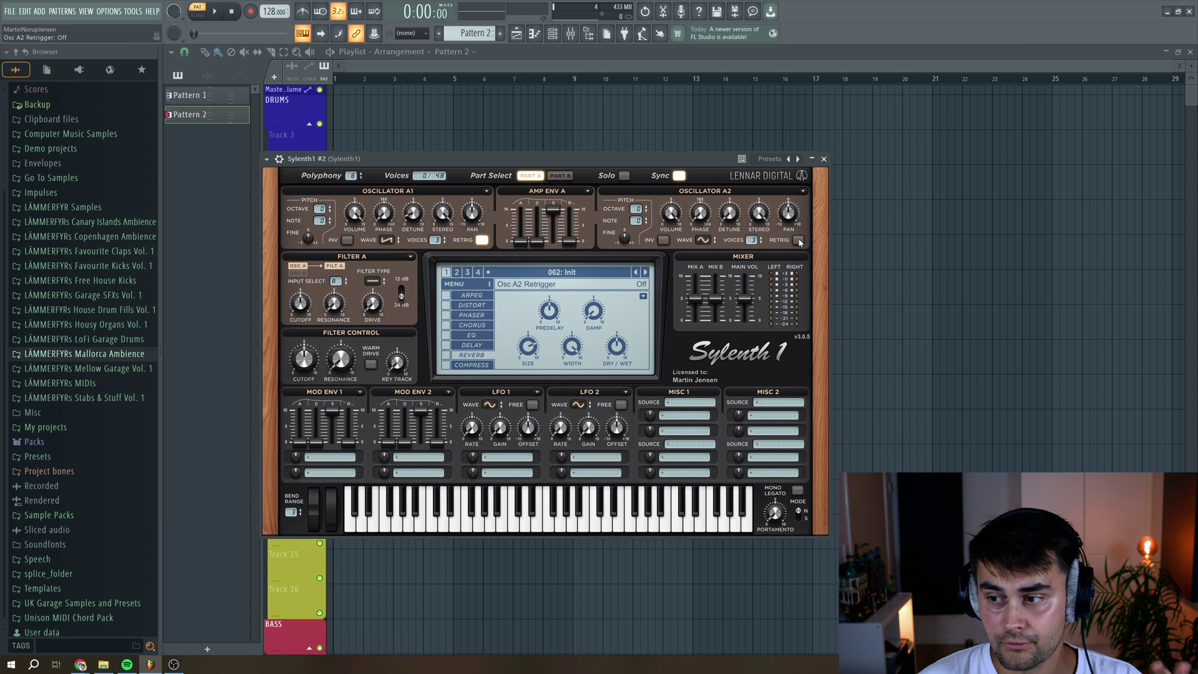
pyautogui.moveTo(731, 216); pyautogui.dragTo(734, 201)
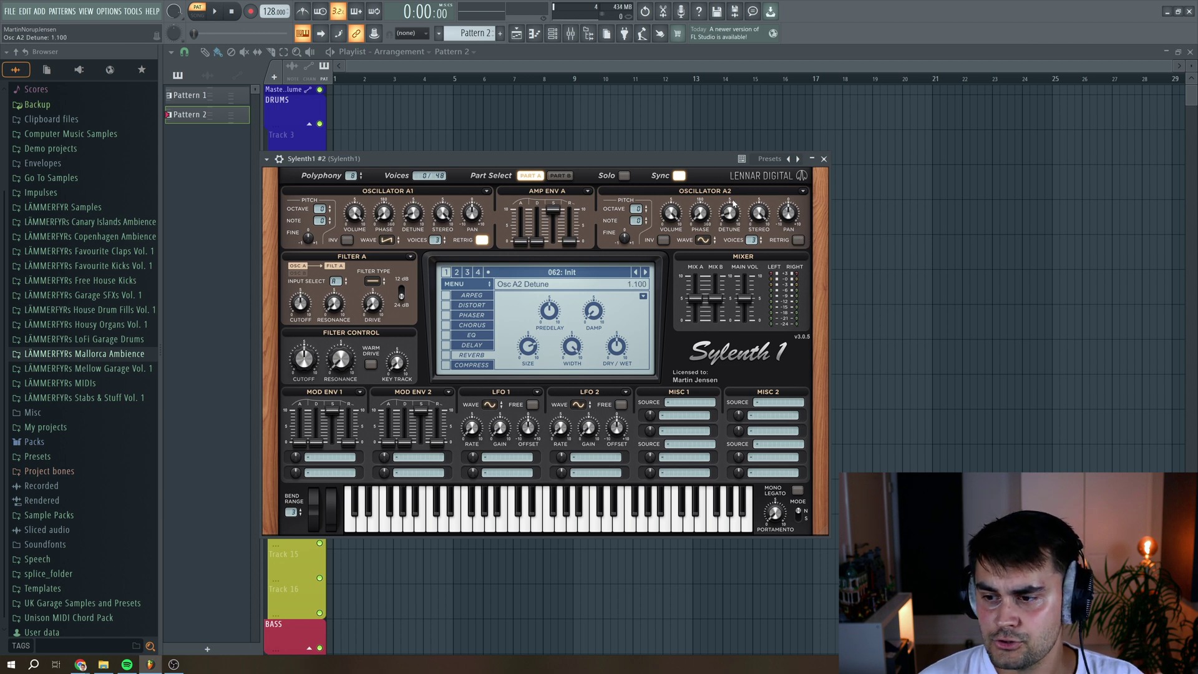
pyautogui.moveTo(639, 214); pyautogui.dragTo(640, 219)
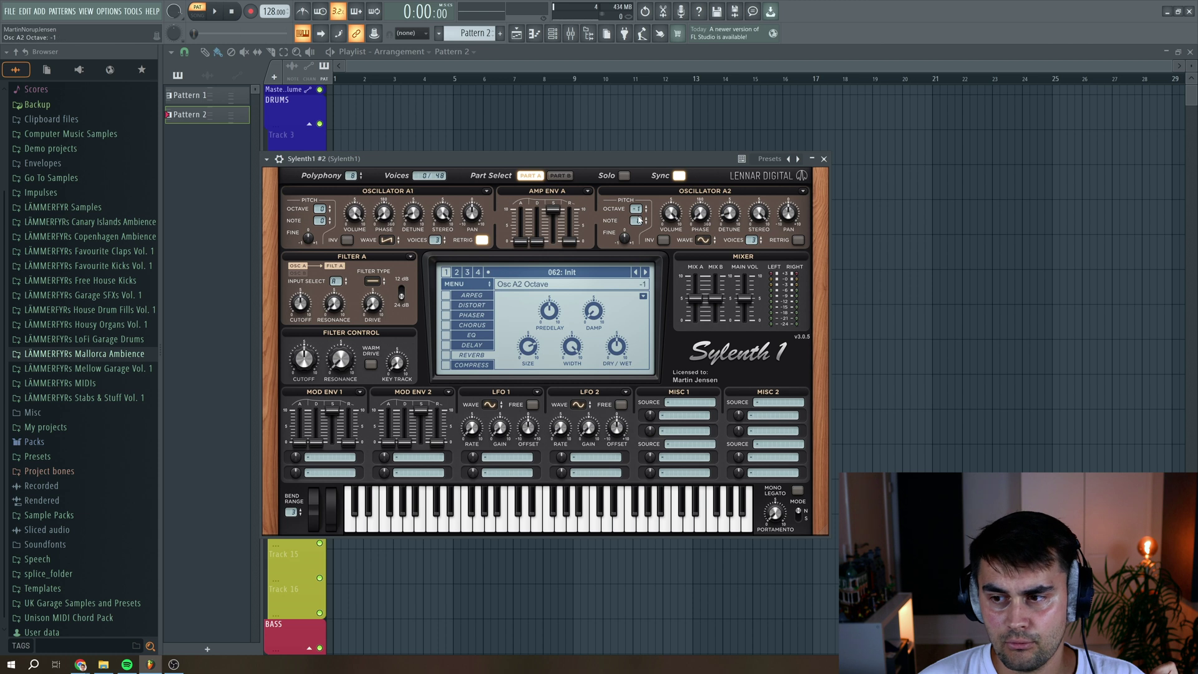
# On Part B, set Oscillator B1 to the Noise waveform with 3 voices and a volume of 5.533
pyautogui.click(561, 177)
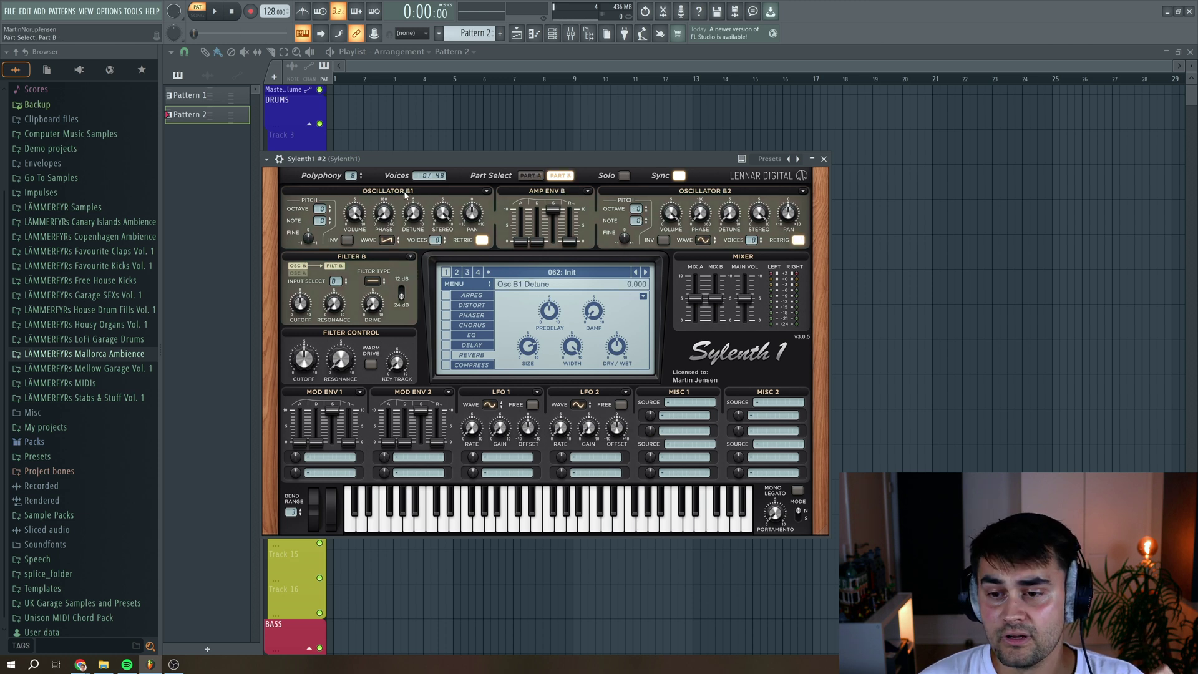
pyautogui.click(388, 240)
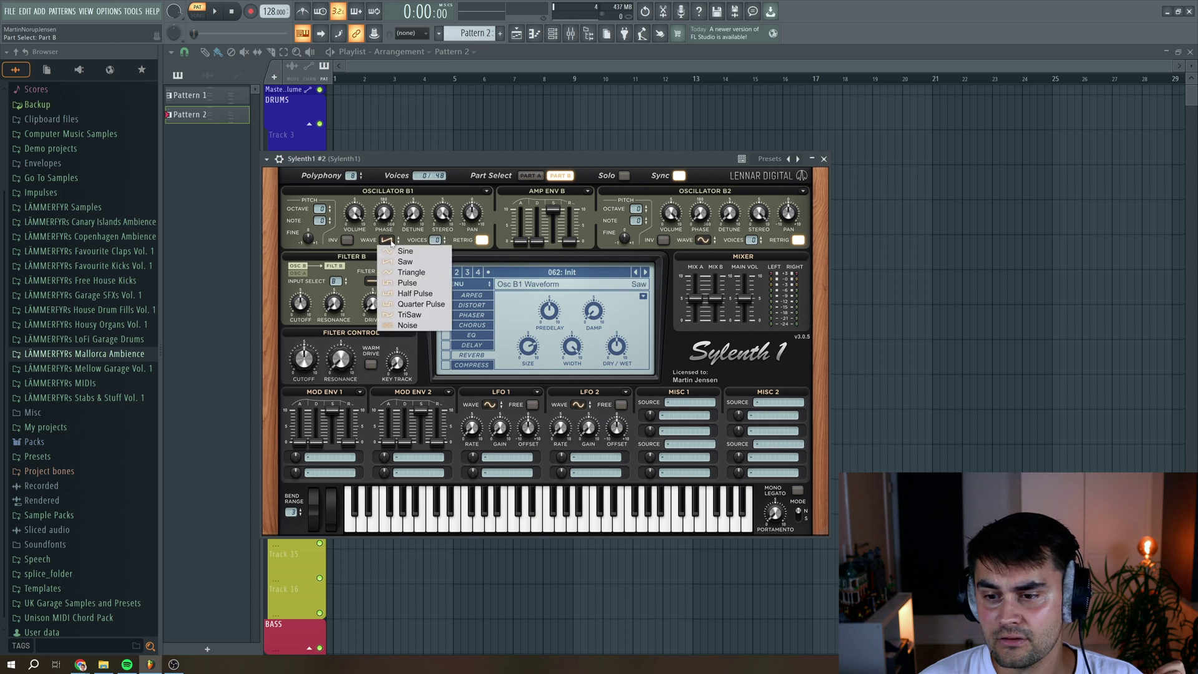
pyautogui.click(405, 328)
pyautogui.click(435, 240)
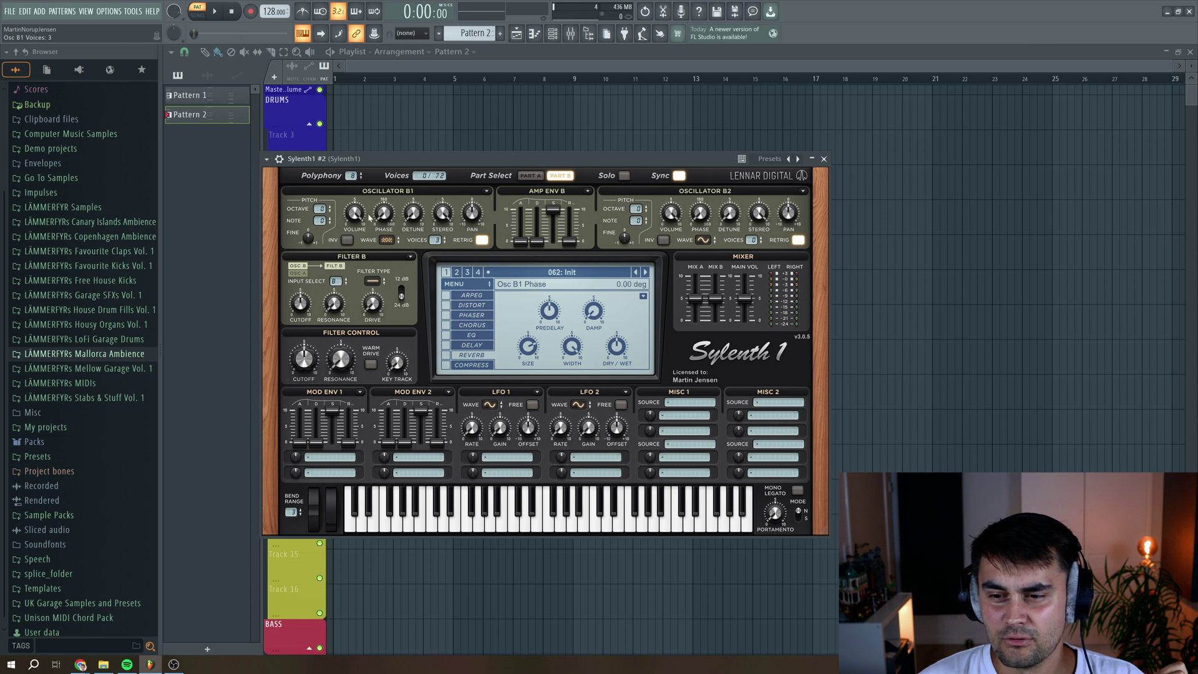
pyautogui.moveTo(363, 226); pyautogui.dragTo(360, 294)
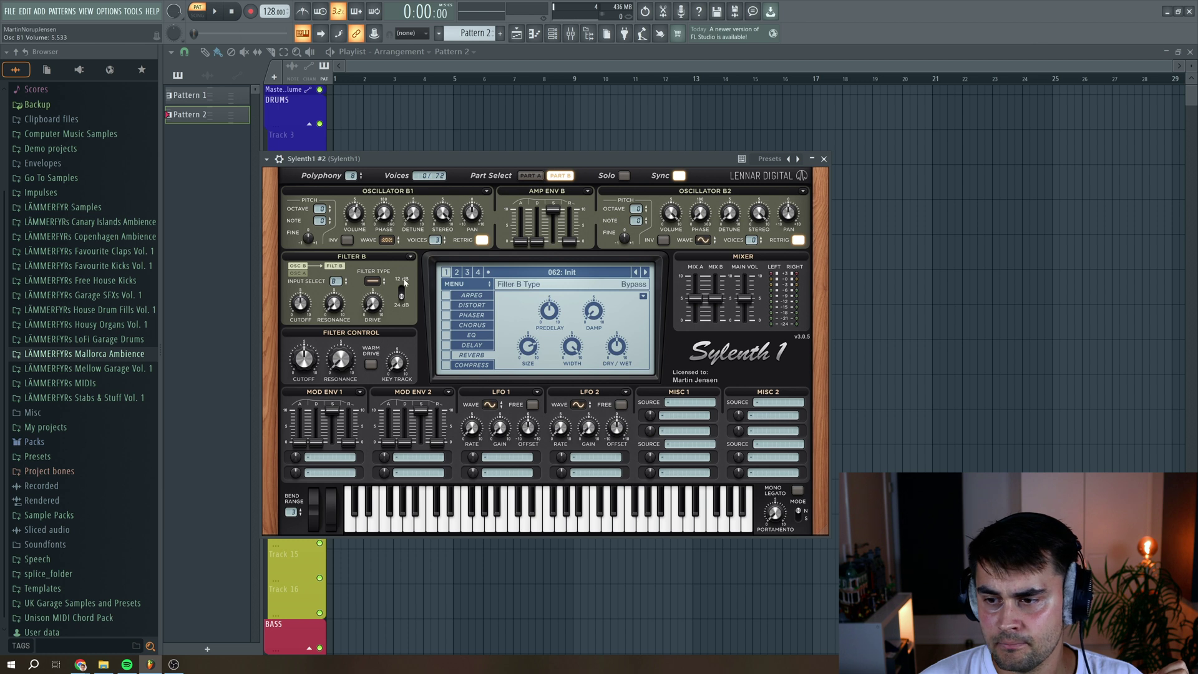
# Set Oscillator B2 to the TriSaw waveform with 5 voices, retrigger off, detune 1.600 and octave +1
pyautogui.click(702, 241)
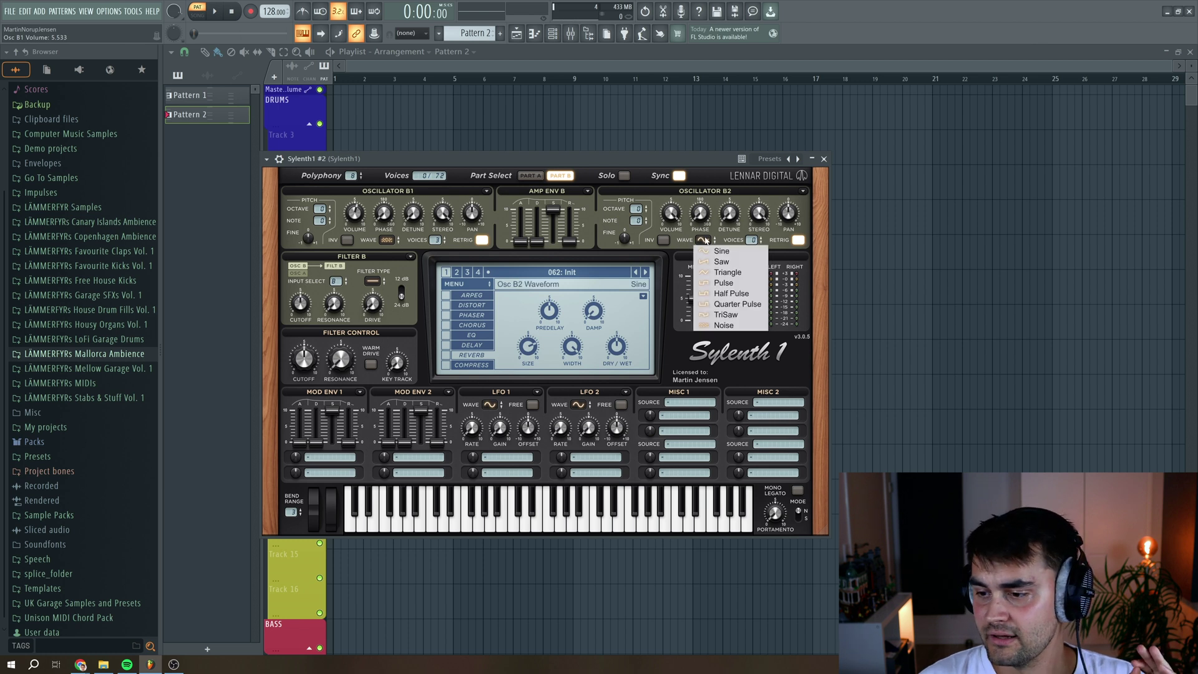
pyautogui.click(717, 314)
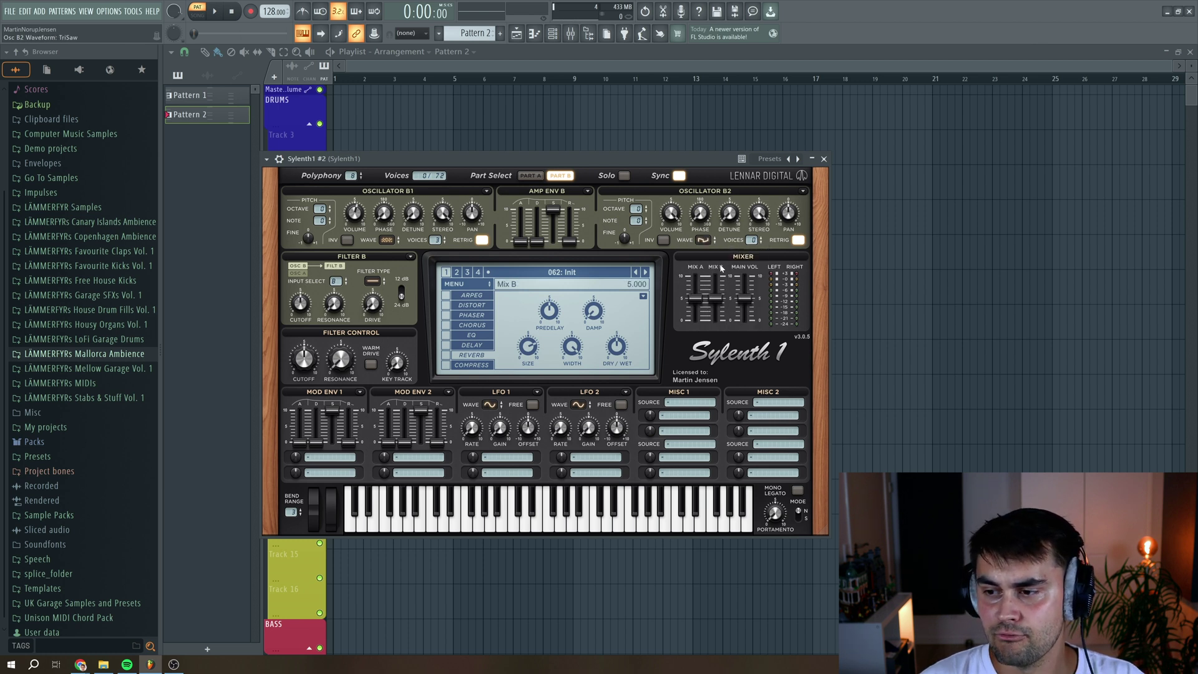
pyautogui.click(752, 241)
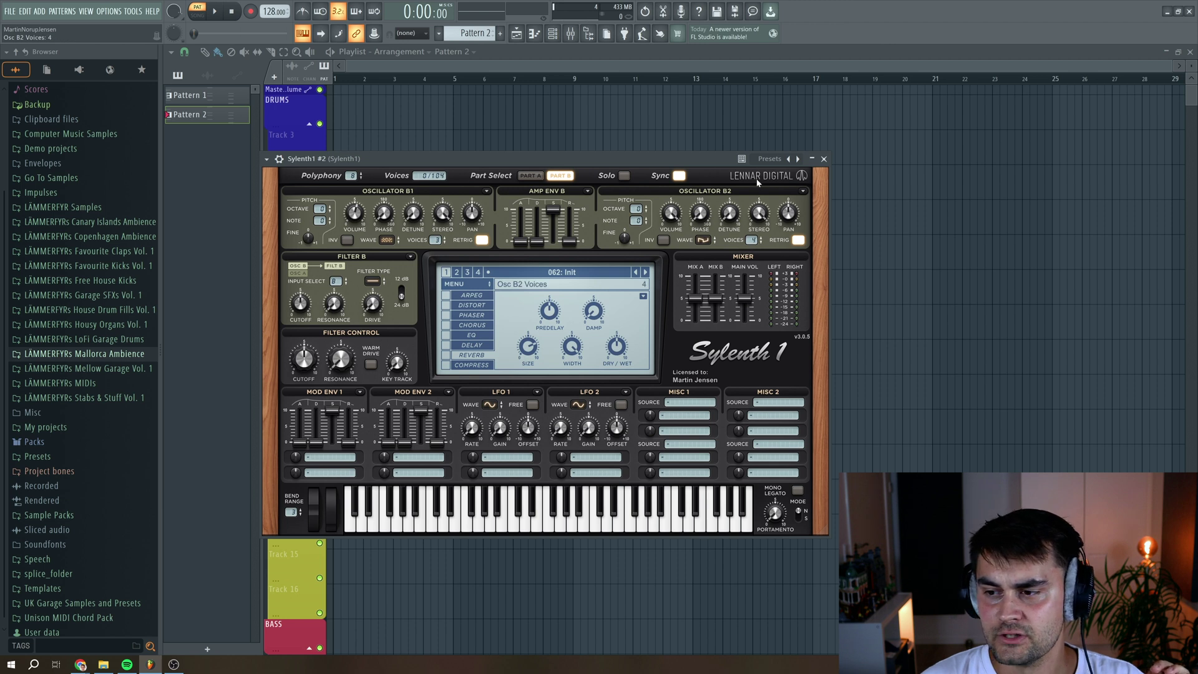
pyautogui.click(760, 238)
pyautogui.click(799, 240)
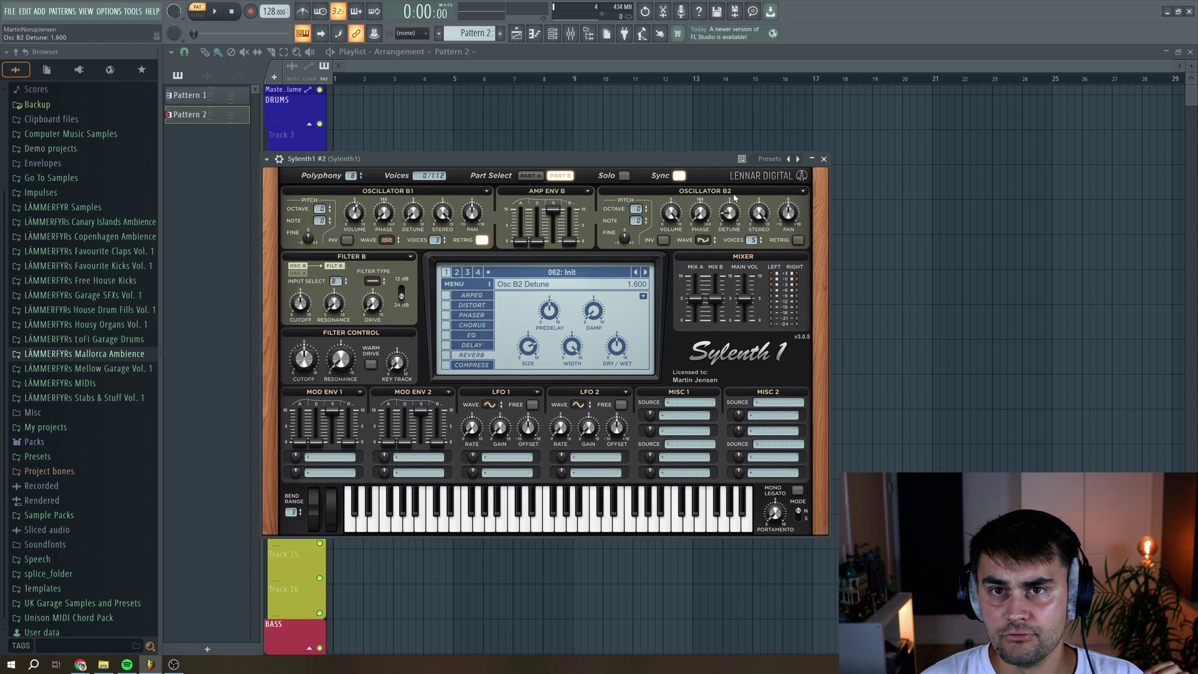
pyautogui.click(639, 205)
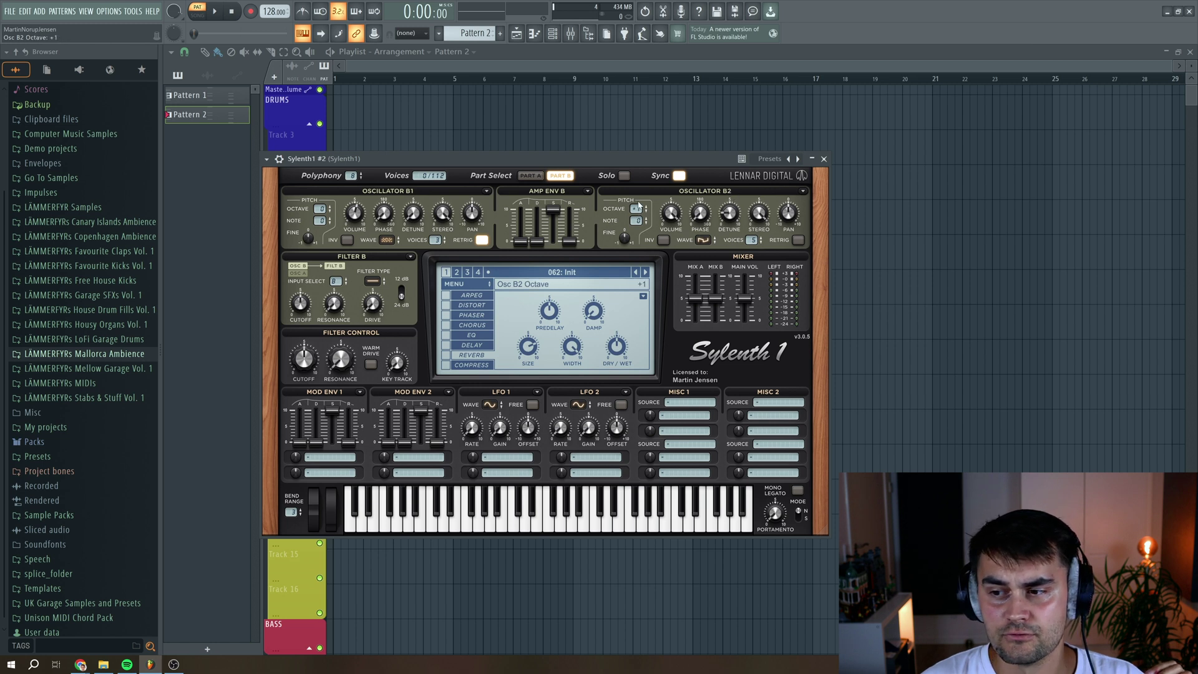
# Set Filter B's input to No Input and route Oscillators Part A and B into Filter A
pyautogui.click(529, 176)
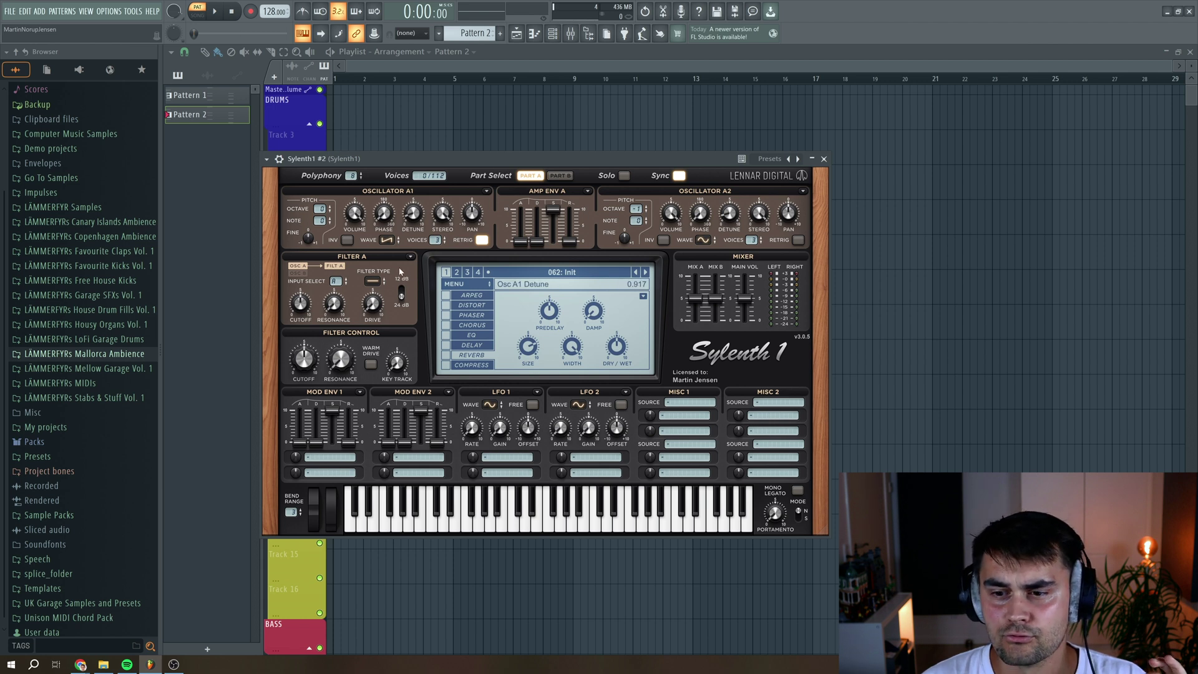
pyautogui.click(561, 176)
pyautogui.click(336, 280)
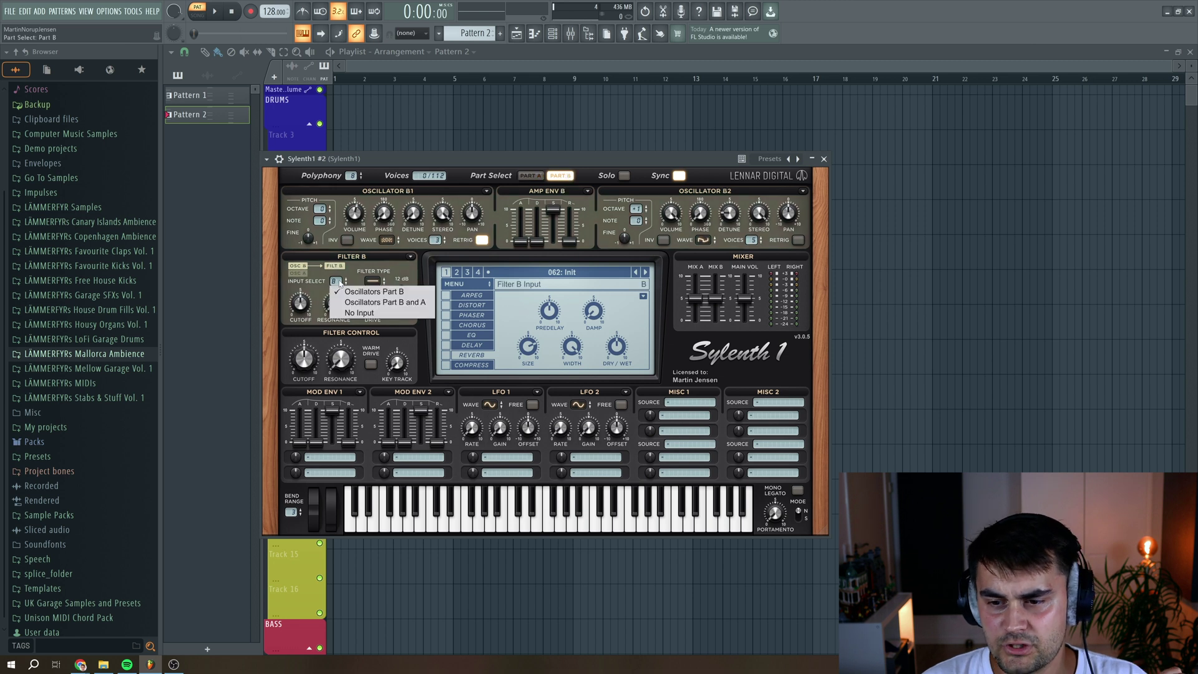
pyautogui.click(357, 313)
pyautogui.click(529, 176)
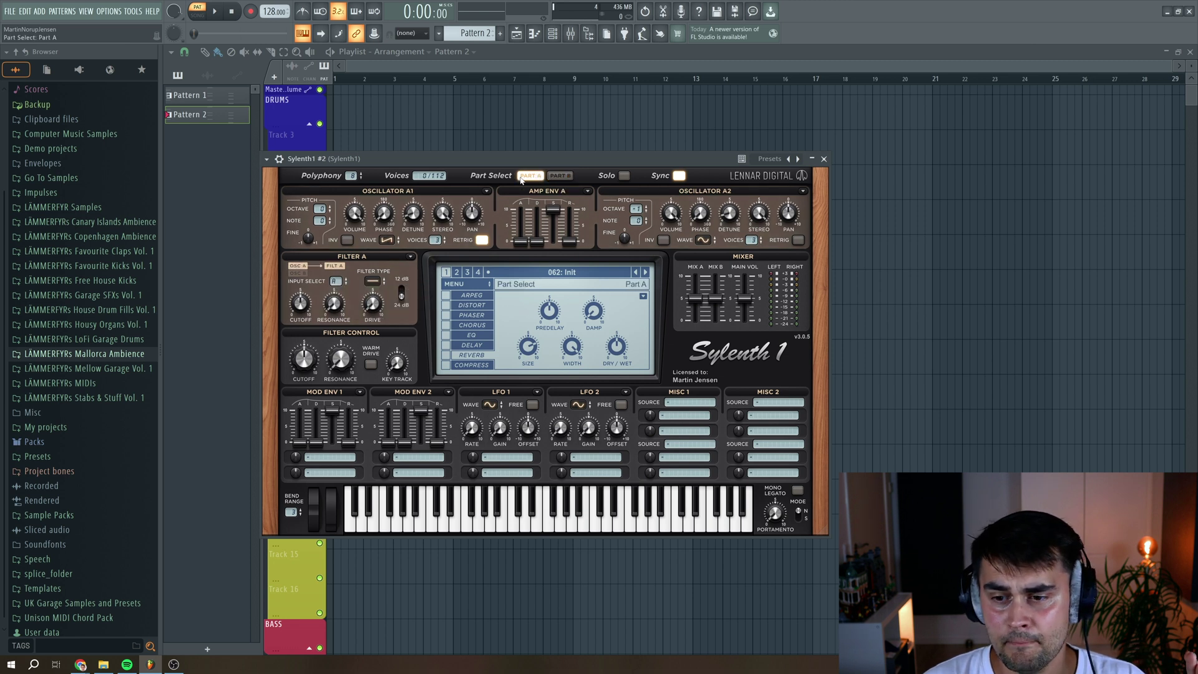
pyautogui.click(341, 282)
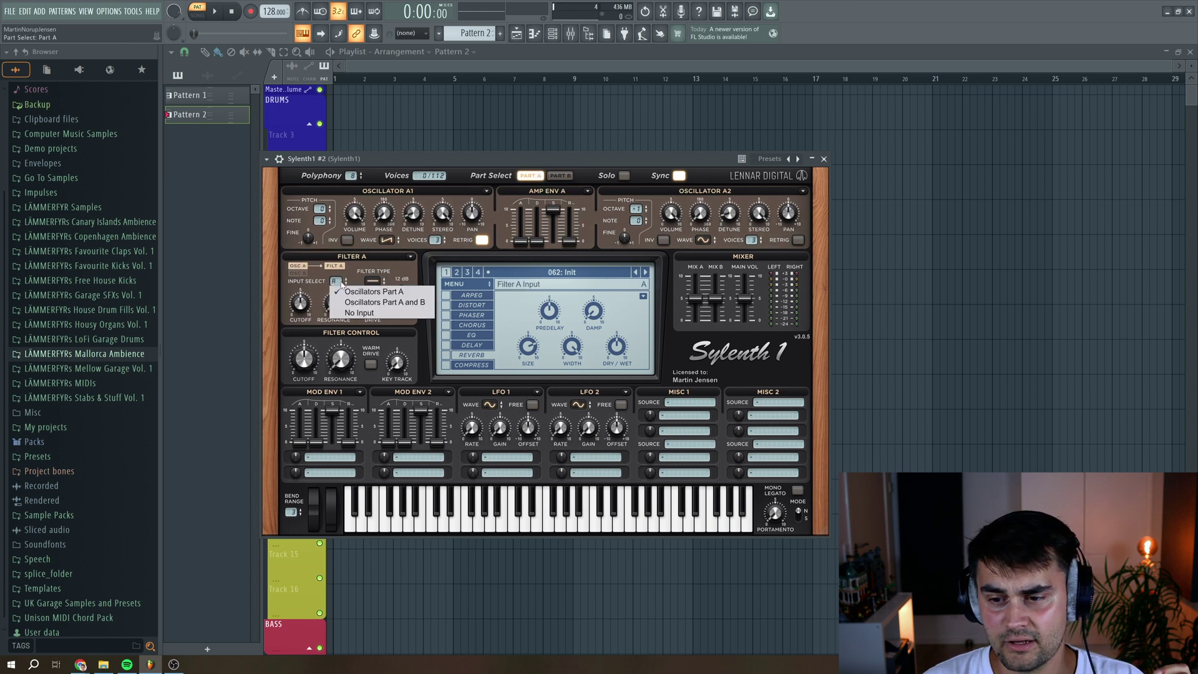
pyautogui.click(364, 303)
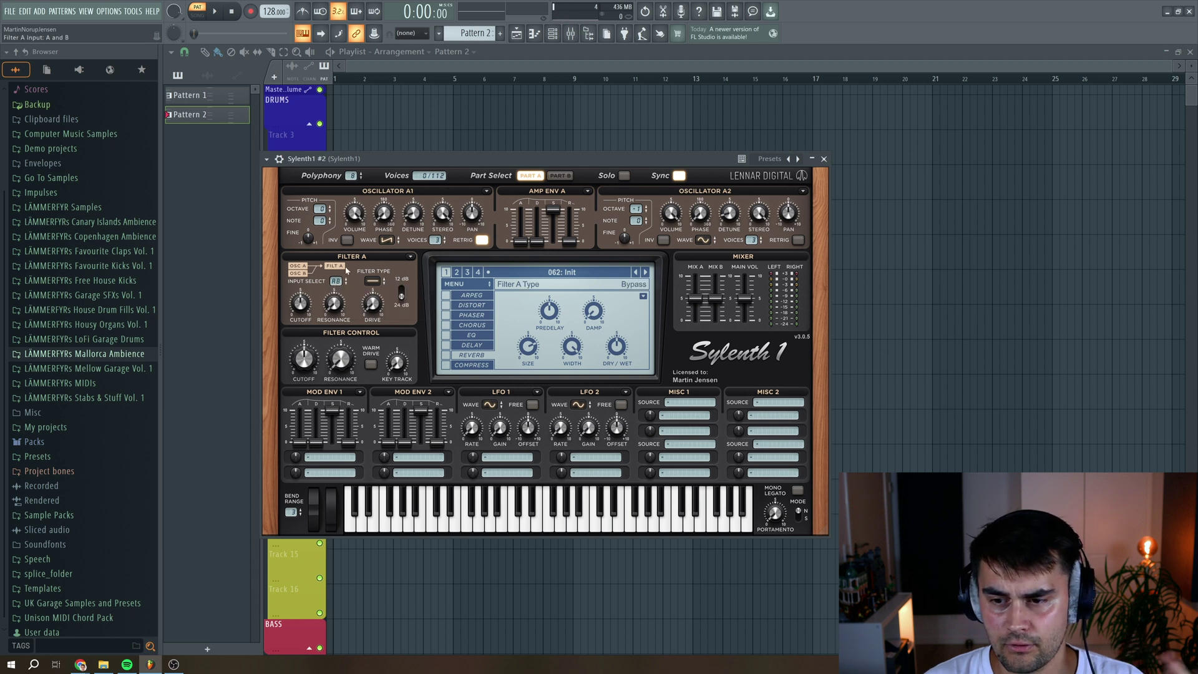
# Set Filter A's type to Lowpass with a resonance of 3.767 and a drive of about 1.1
pyautogui.click(374, 287)
pyautogui.click(379, 303)
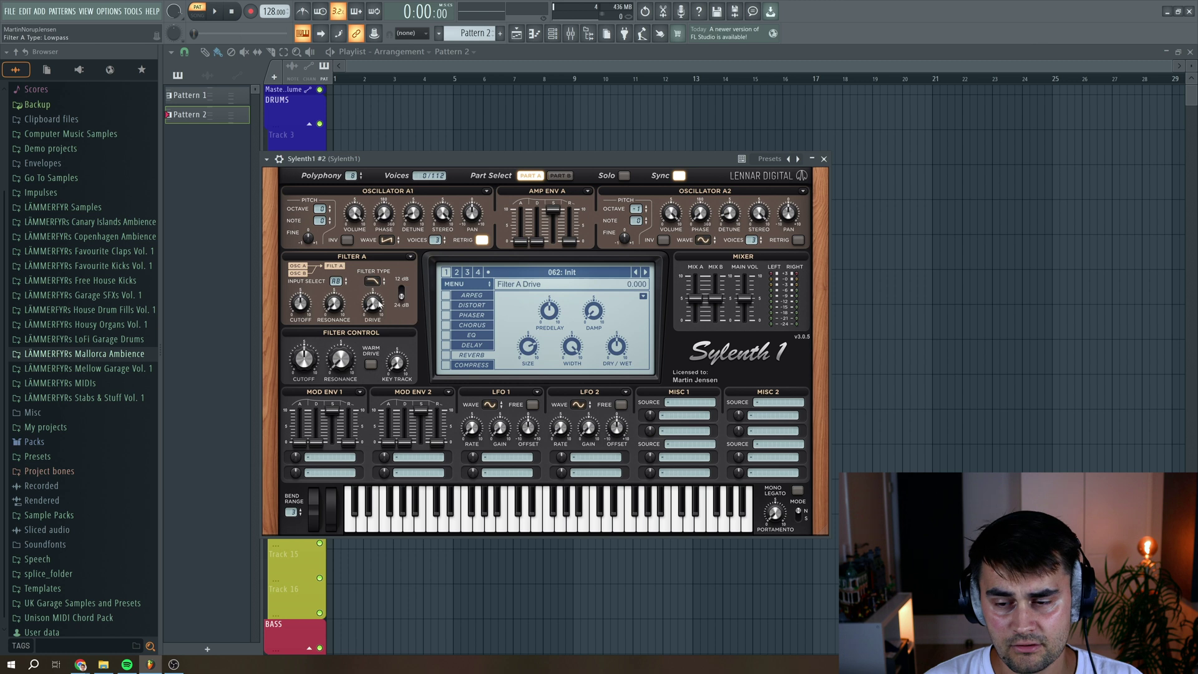
pyautogui.click(303, 309)
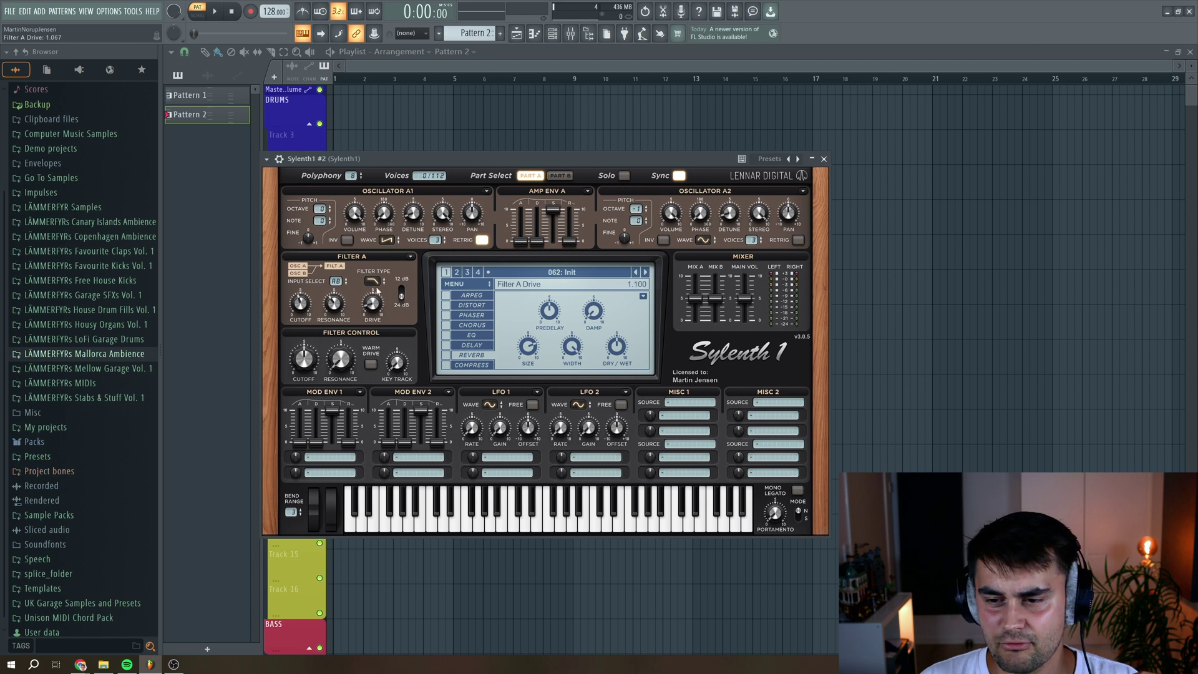
# Audition the pattern, raise the Filter Control resonance and turn on Warm Drive
pyautogui.click(217, 11)
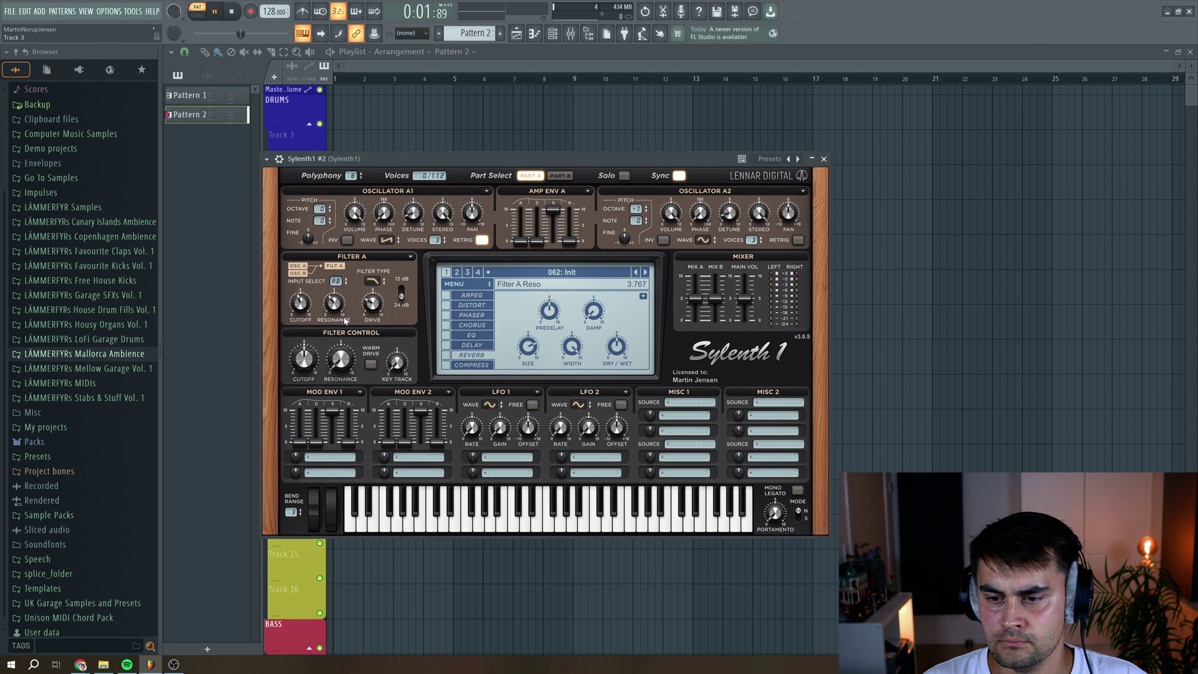
pyautogui.press('space')
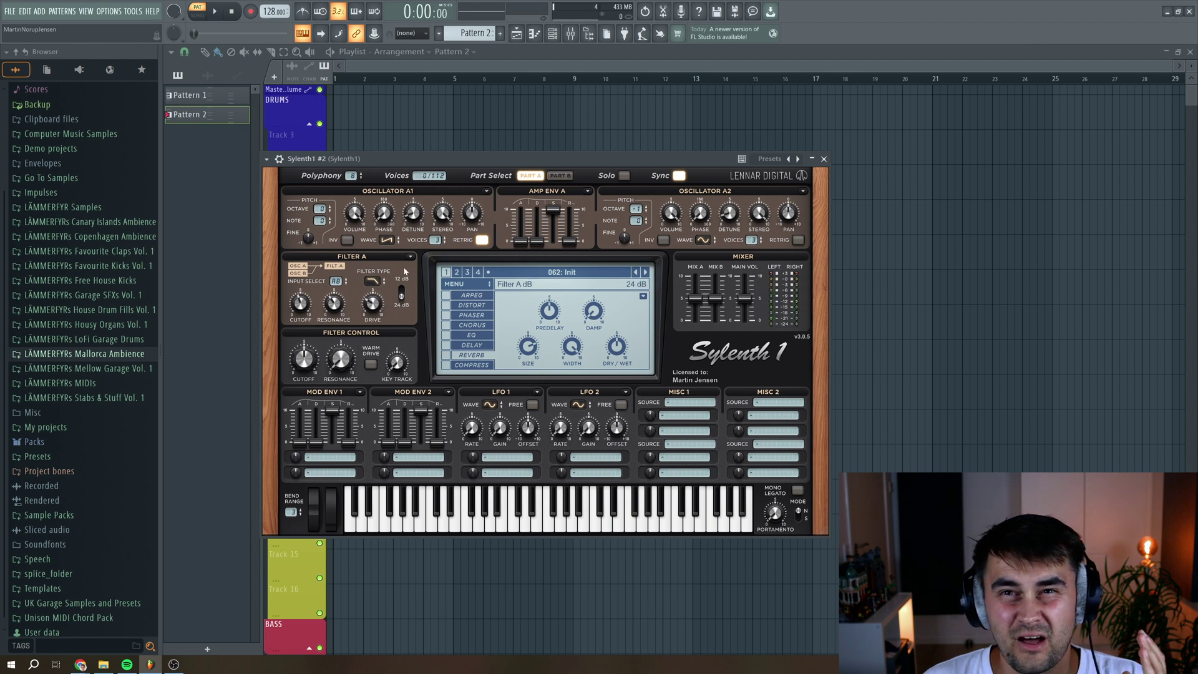
pyautogui.moveTo(340, 359); pyautogui.dragTo(354, 312)
pyautogui.click(371, 365)
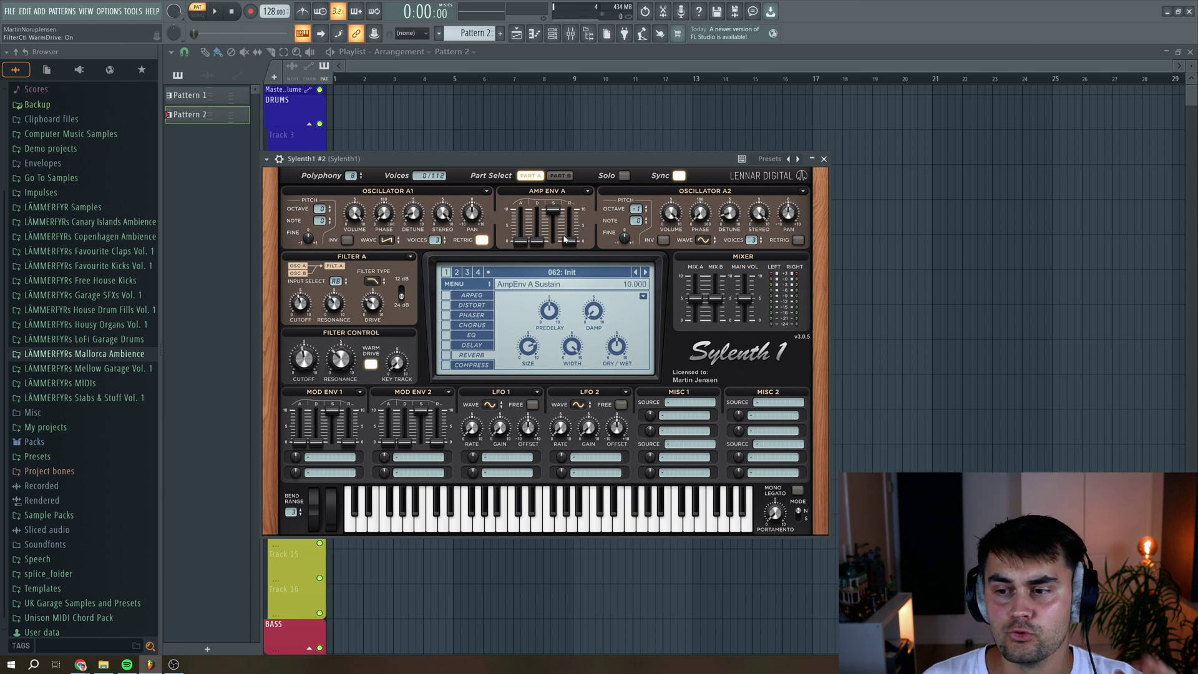
# Raise the decay, lower the sustain and add some release in amplitude envelopes A and B
pyautogui.moveTo(536, 241); pyautogui.dragTo(556, 106)
pyautogui.moveTo(557, 213); pyautogui.dragTo(577, 229)
pyautogui.click(559, 176)
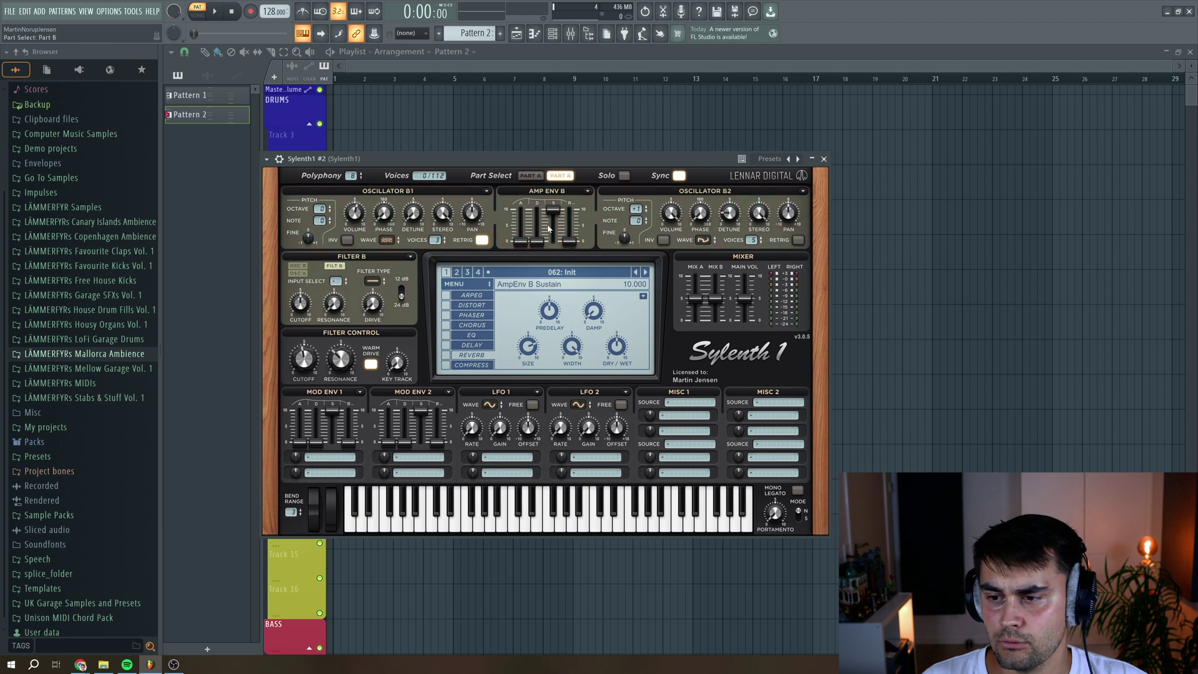
pyautogui.moveTo(538, 243); pyautogui.dragTo(557, 306)
pyautogui.moveTo(569, 243); pyautogui.dragTo(573, 223)
# Assign Mod Env 1 to Cutoff A and B with an amount of 2.067, decay 2.341 and sustain 0.500
pyautogui.click(529, 176)
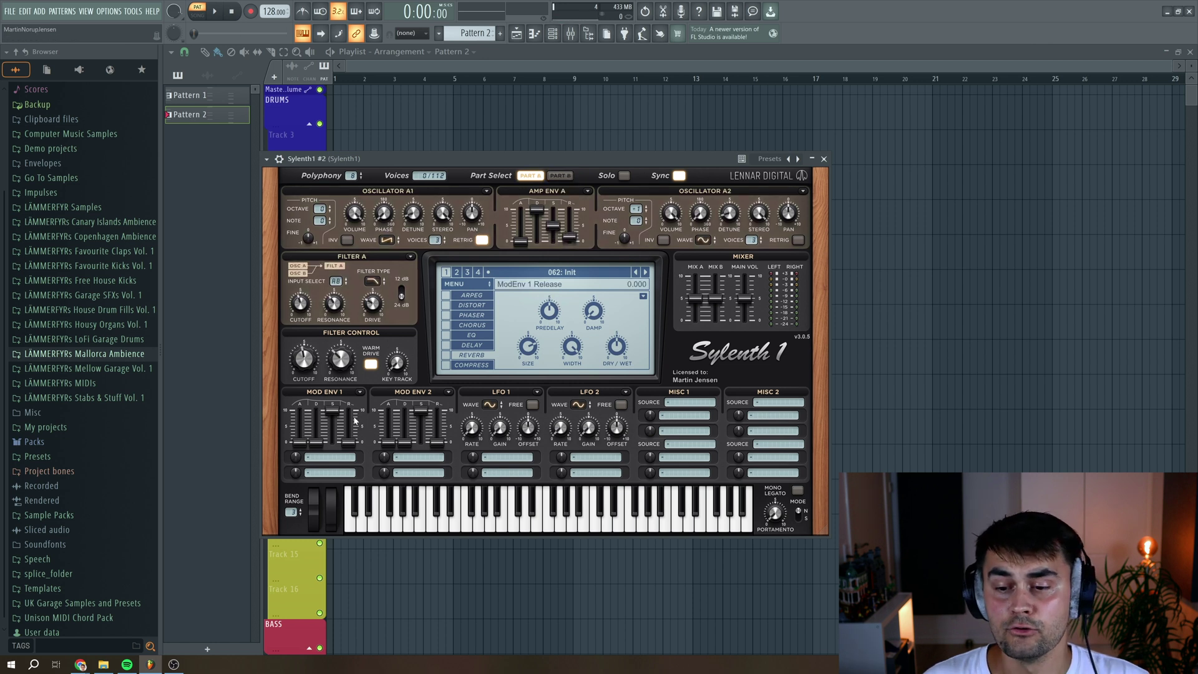
pyautogui.click(332, 458)
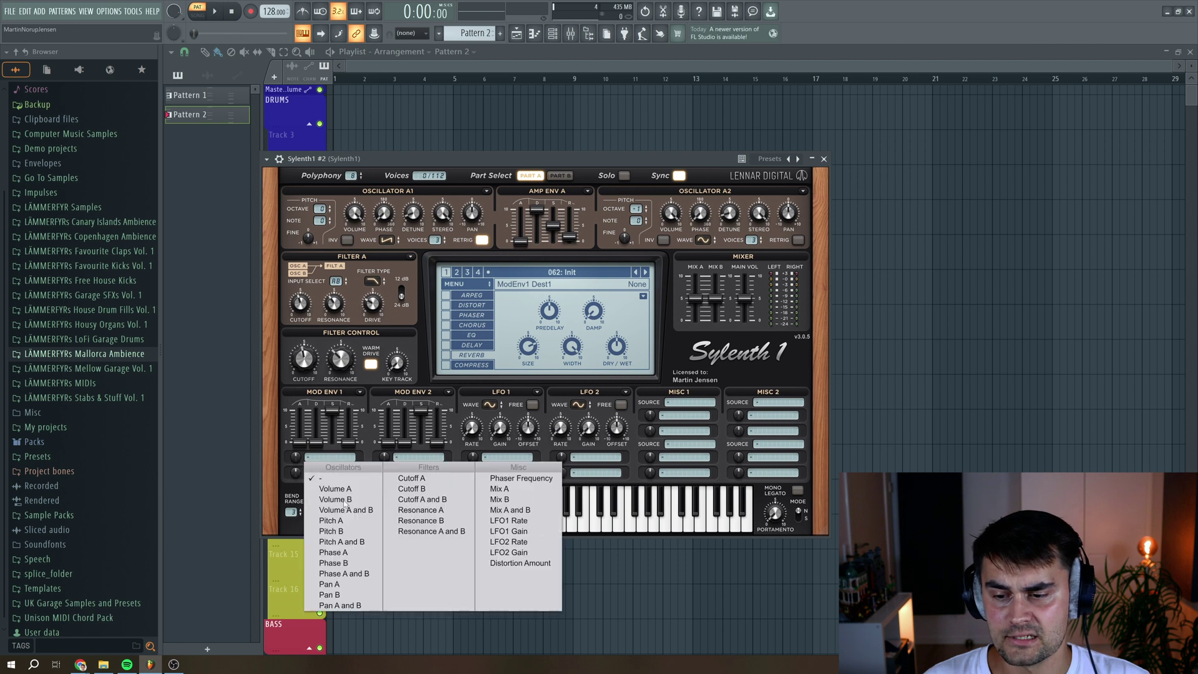
pyautogui.click(415, 499)
pyautogui.moveTo(304, 457); pyautogui.dragTo(303, 453)
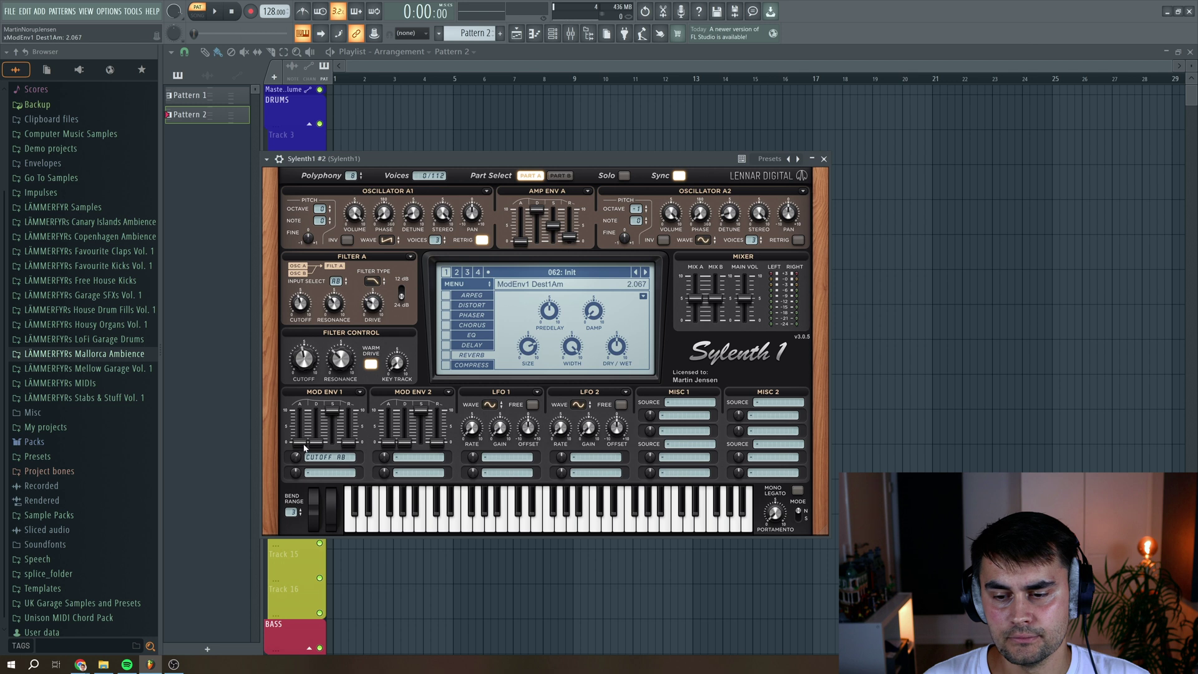
pyautogui.moveTo(315, 447)
pyautogui.mouseDown()
pyautogui.moveTo(319, 418)
pyautogui.moveTo(349, 436)
pyautogui.moveTo(319, 439)
pyautogui.mouseUp()
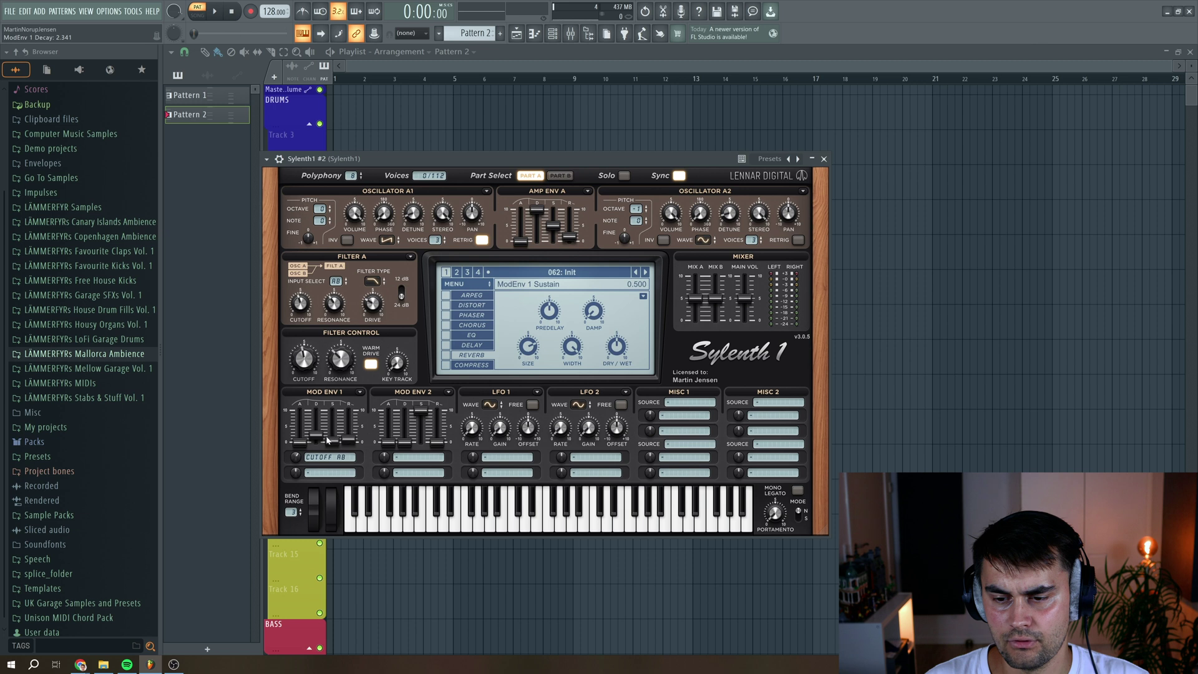
# Play back the pattern to audition the patch with the cutoff modulation
pyautogui.click(215, 11)
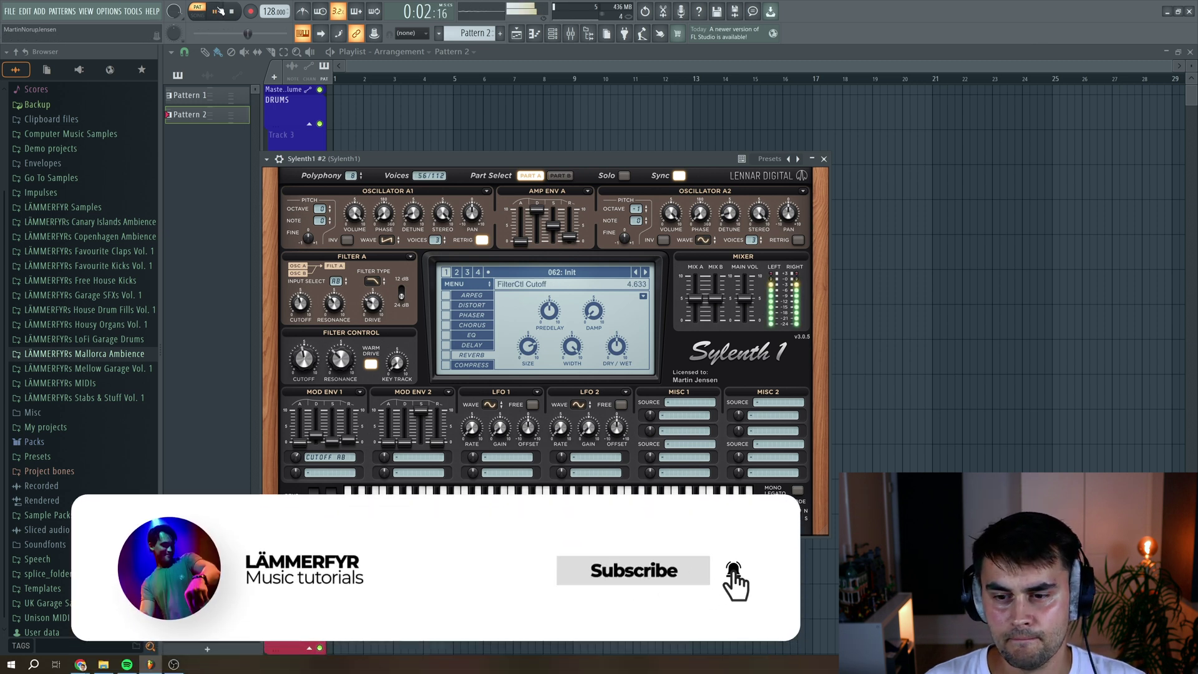
pyautogui.press('space')
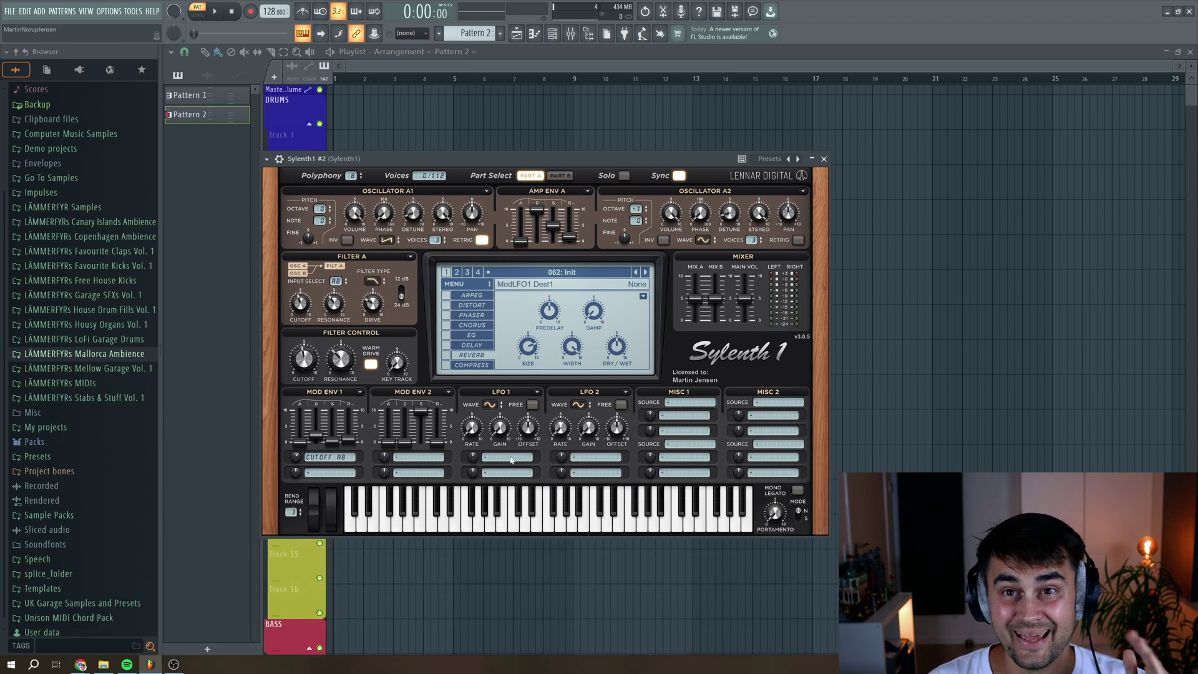
# Make LFO 1 free-running at 0.798 Hz with gain 6.550 and route it to Cutoff A and B with an amount of 1.800
pyautogui.click(531, 405)
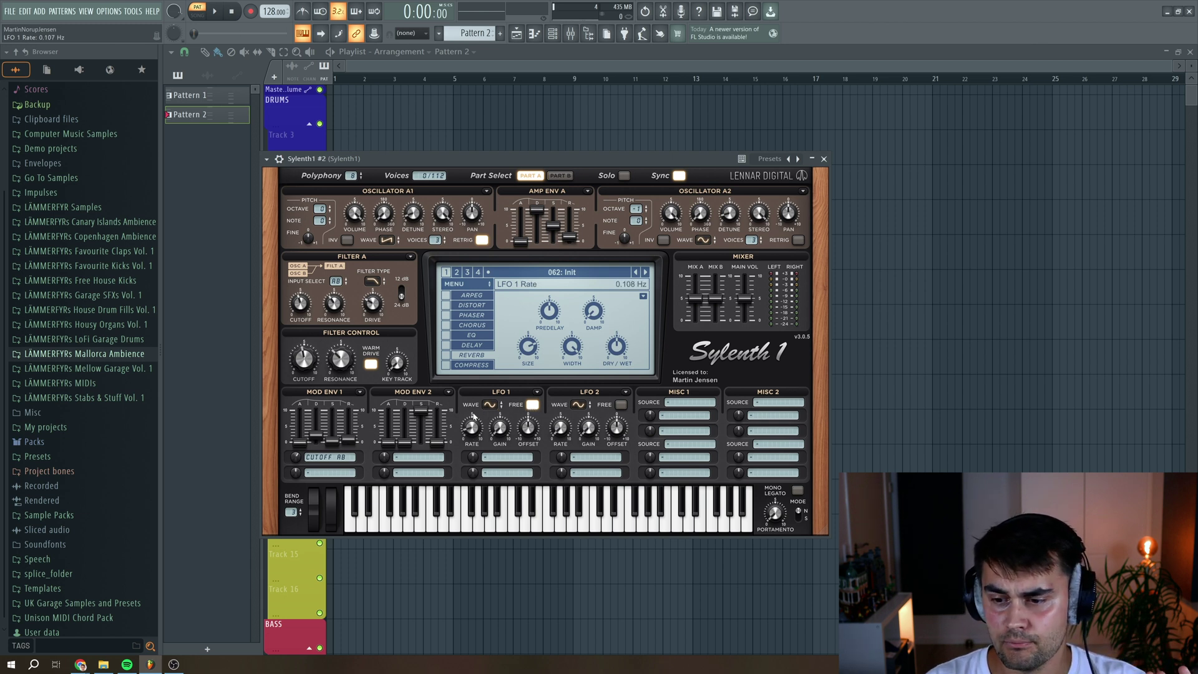
pyautogui.moveTo(500, 428); pyautogui.dragTo(500, 378)
pyautogui.click(495, 458)
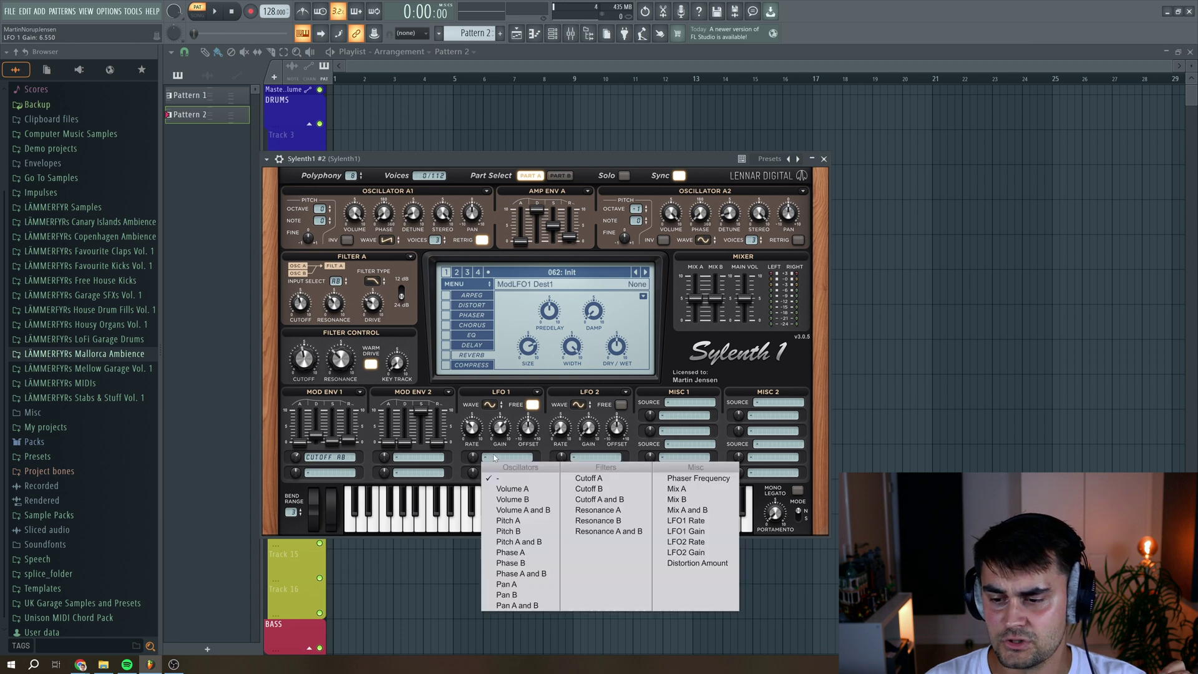
pyautogui.click(598, 500)
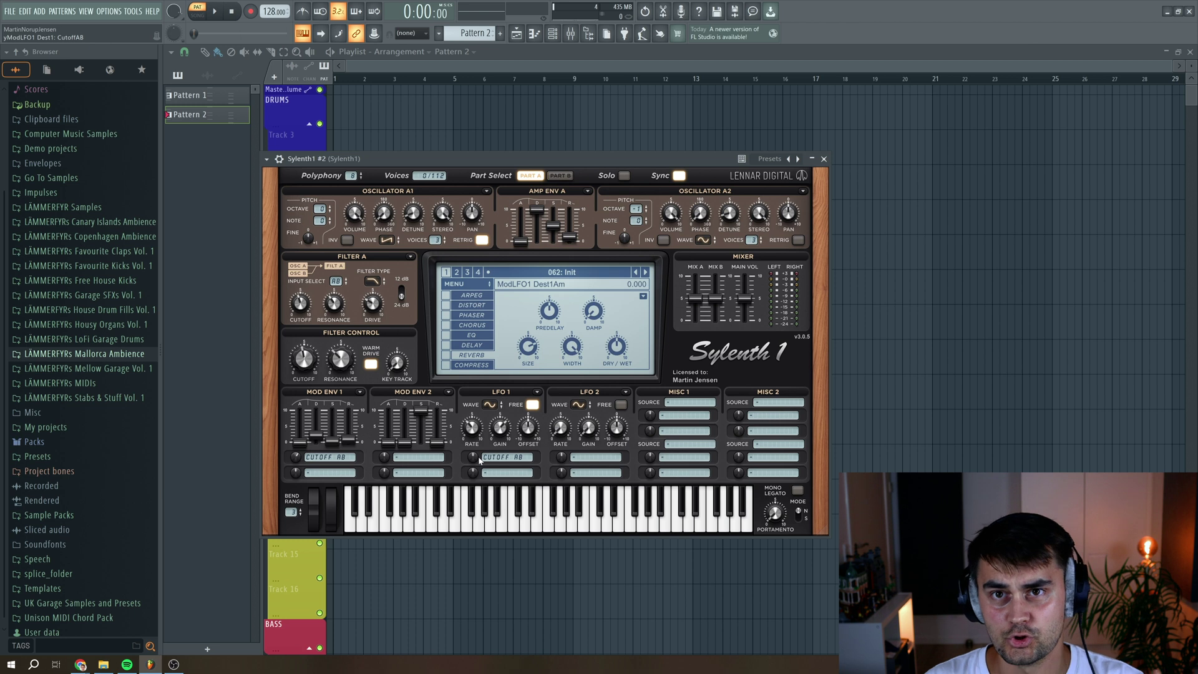
pyautogui.moveTo(476, 461); pyautogui.dragTo(479, 455)
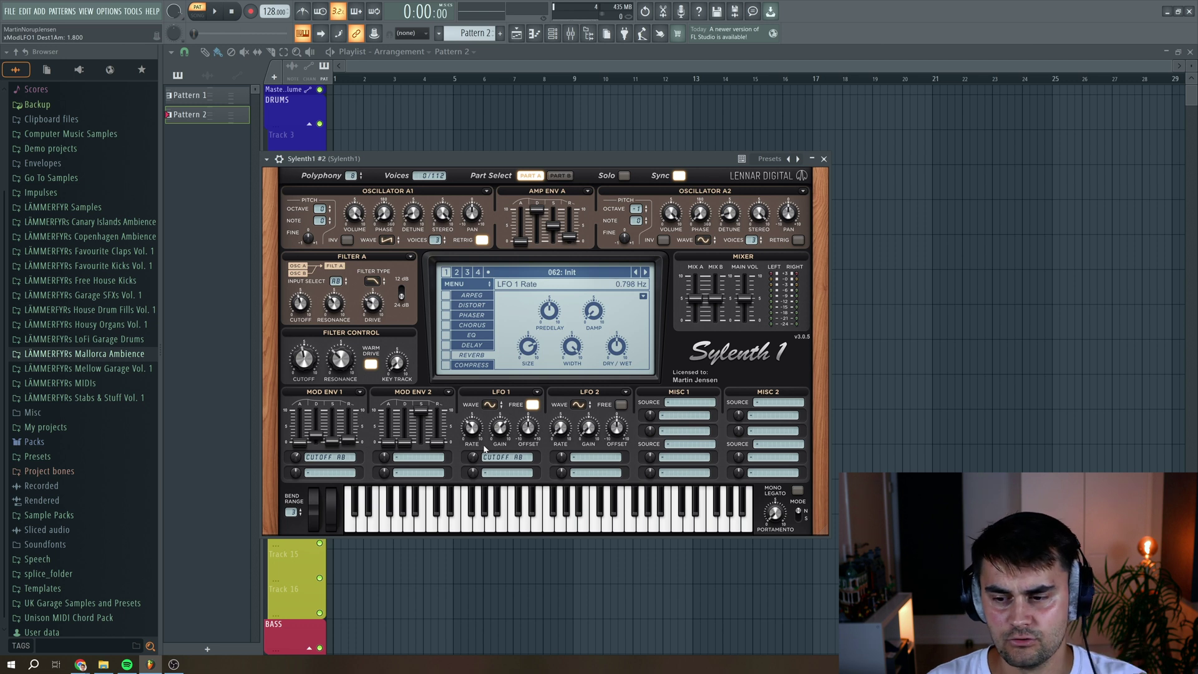
# Play Pattern 2 to audition the patch with the LFO modulating the cutoff
pyautogui.click(216, 12)
pyautogui.scroll(1, 473, 428)
pyautogui.press('space')
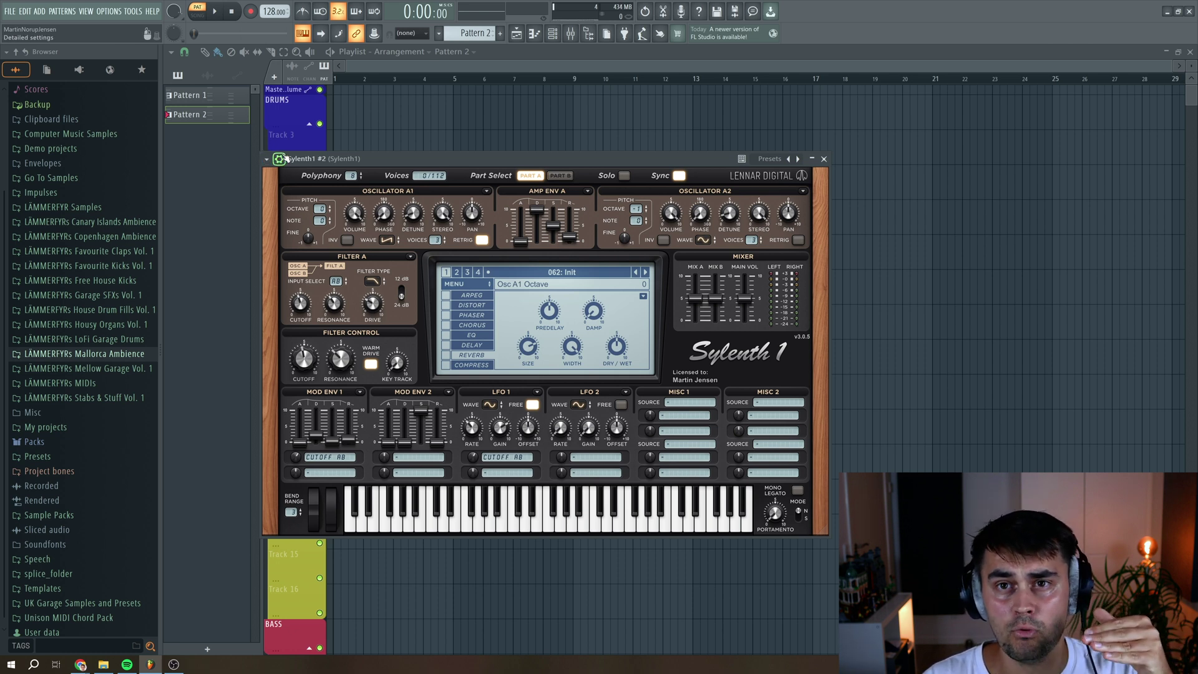
# Enable the delay with a 223.29 Hz low cut, adjust its high cut and delay times, set dry/wet to about 53%, and audition it
pyautogui.click(472, 346)
pyautogui.click(446, 345)
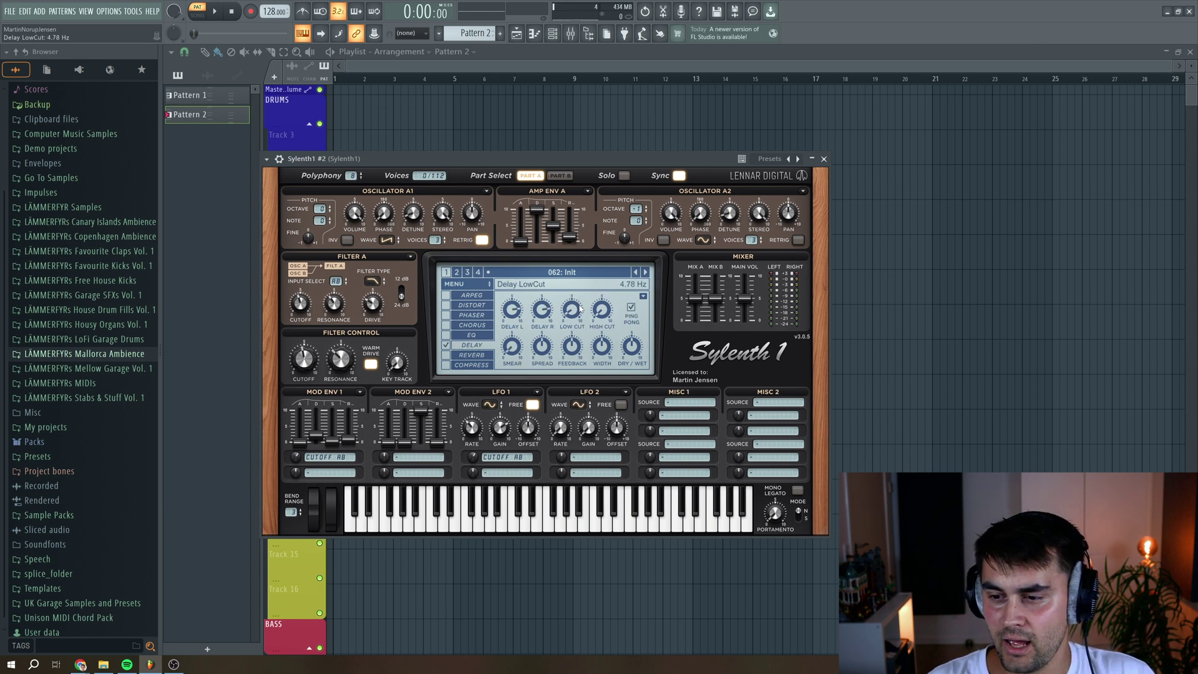
pyautogui.moveTo(586, 263); pyautogui.dragTo(590, 242)
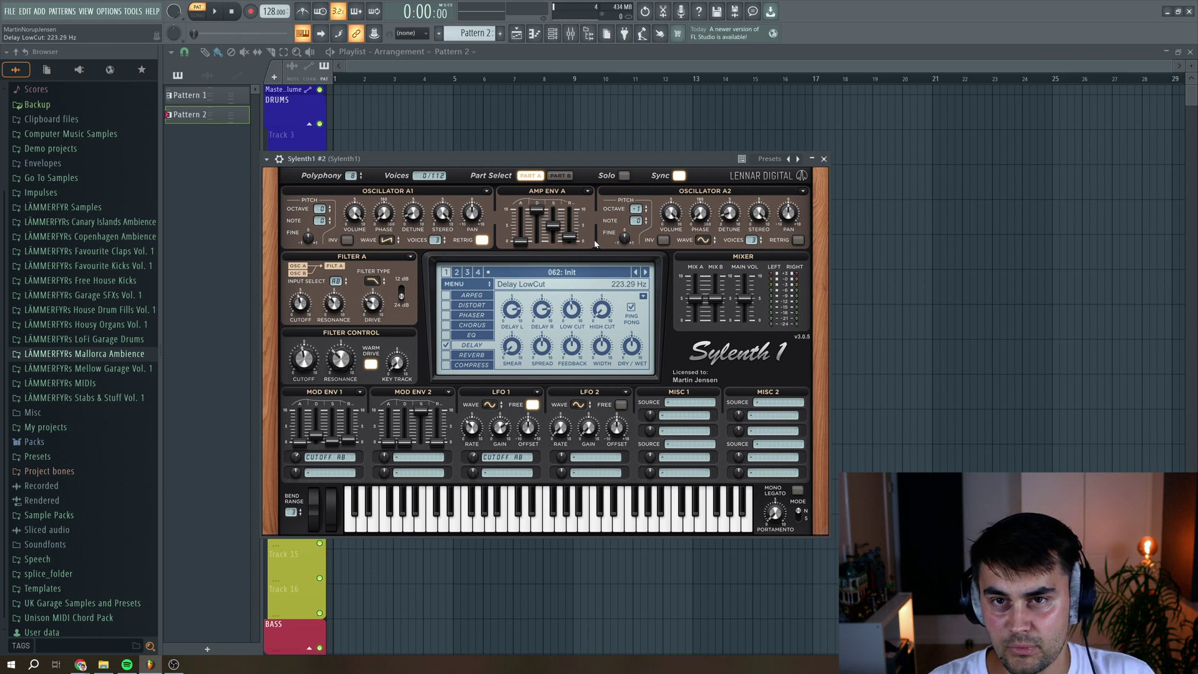
pyautogui.moveTo(601, 312); pyautogui.dragTo(604, 287)
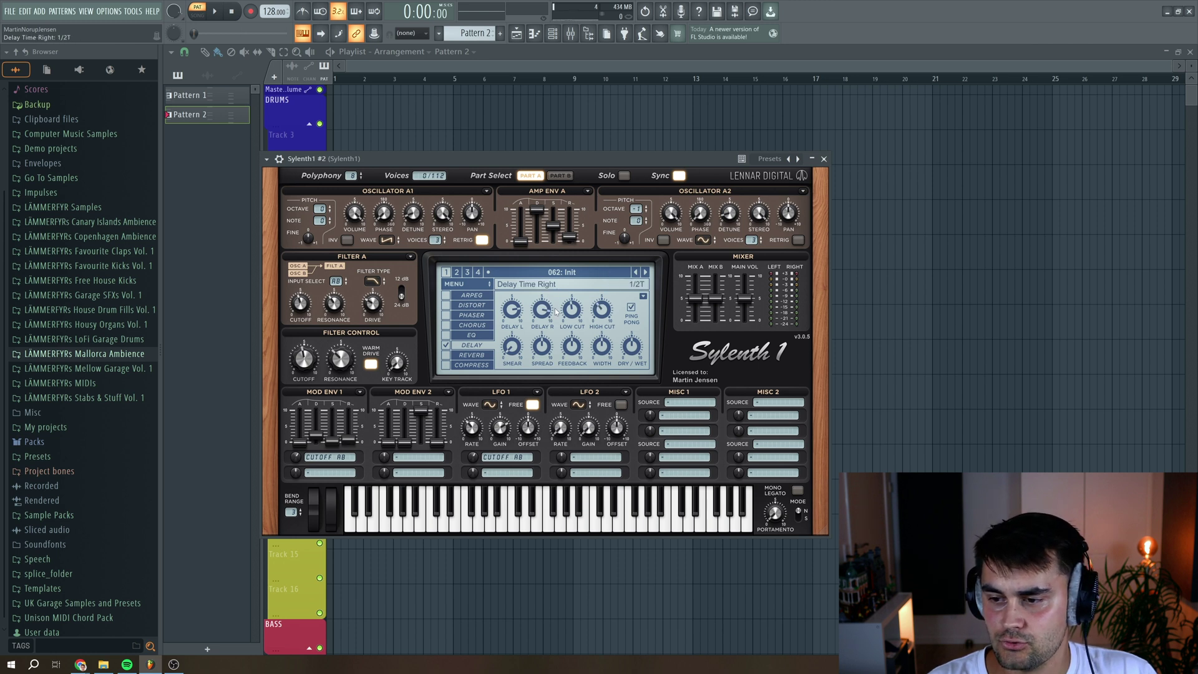
pyautogui.moveTo(516, 322); pyautogui.dragTo(517, 324)
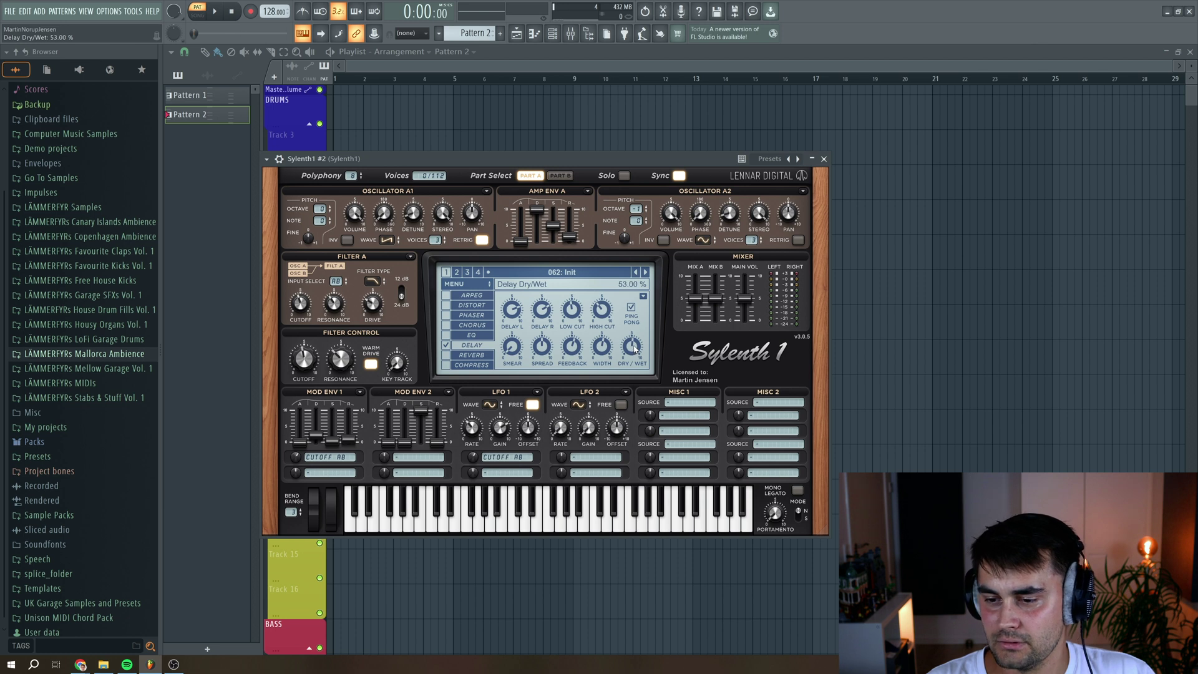
pyautogui.click(217, 11)
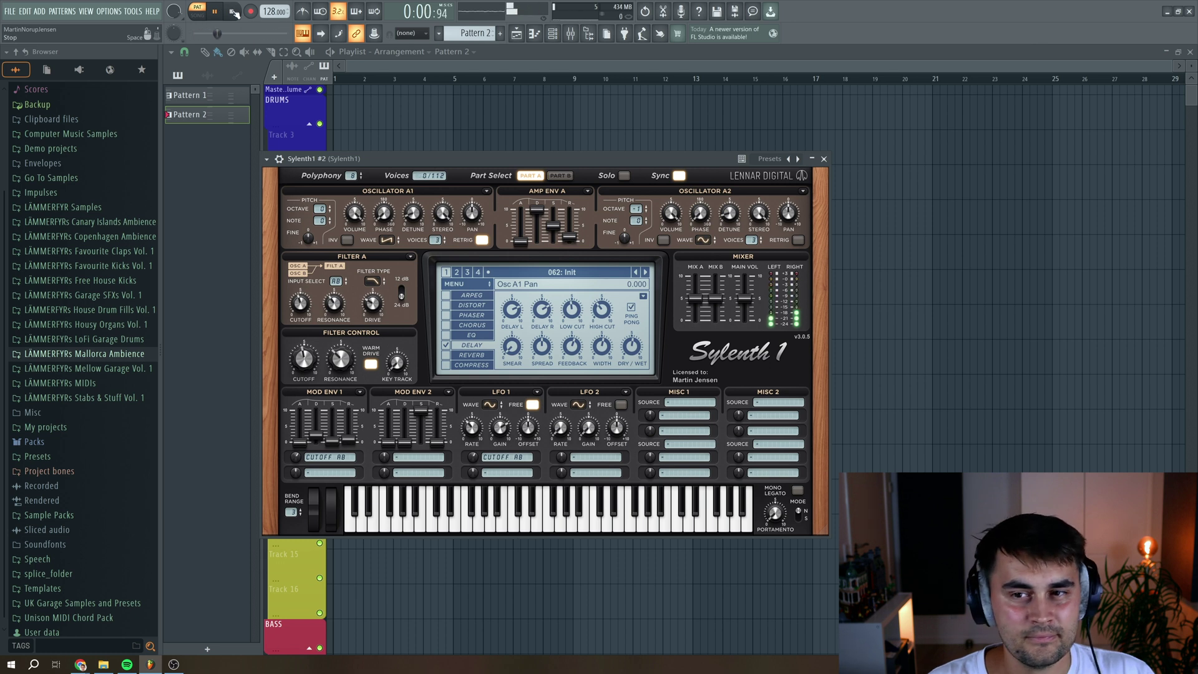
pyautogui.click(234, 12)
# Enable the reverb, reduce its predelay and width, and play back the pattern to hear it
pyautogui.click(447, 357)
pyautogui.click(447, 355)
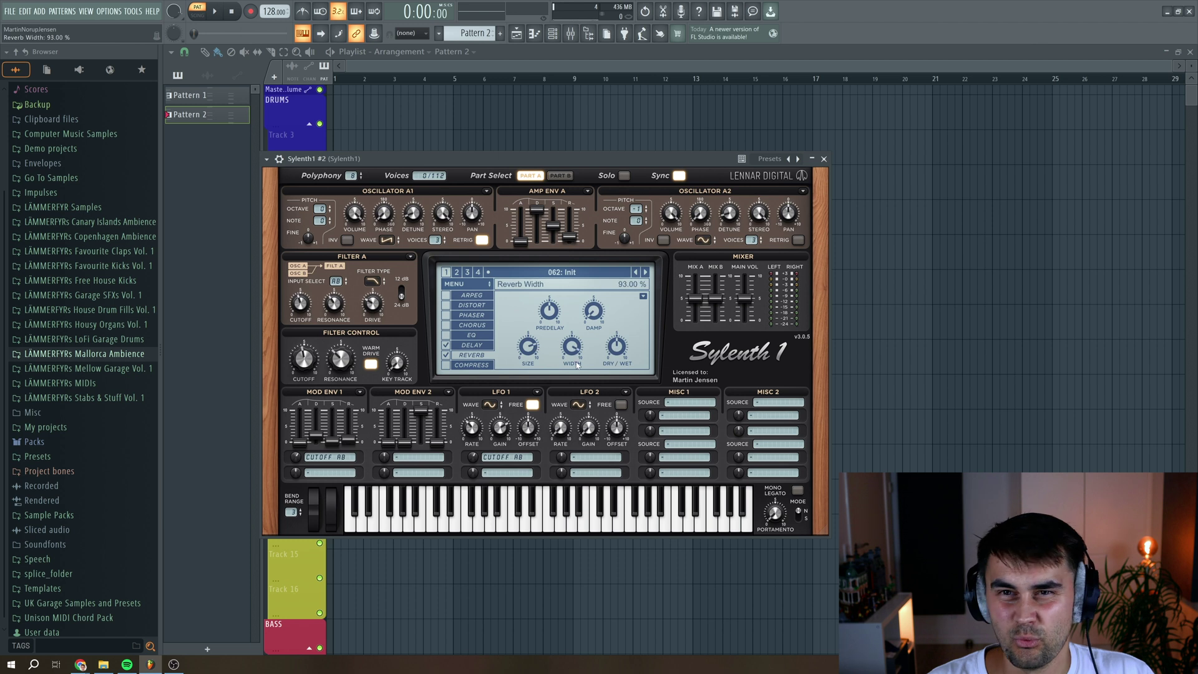
pyautogui.moveTo(576, 373); pyautogui.dragTo(575, 374)
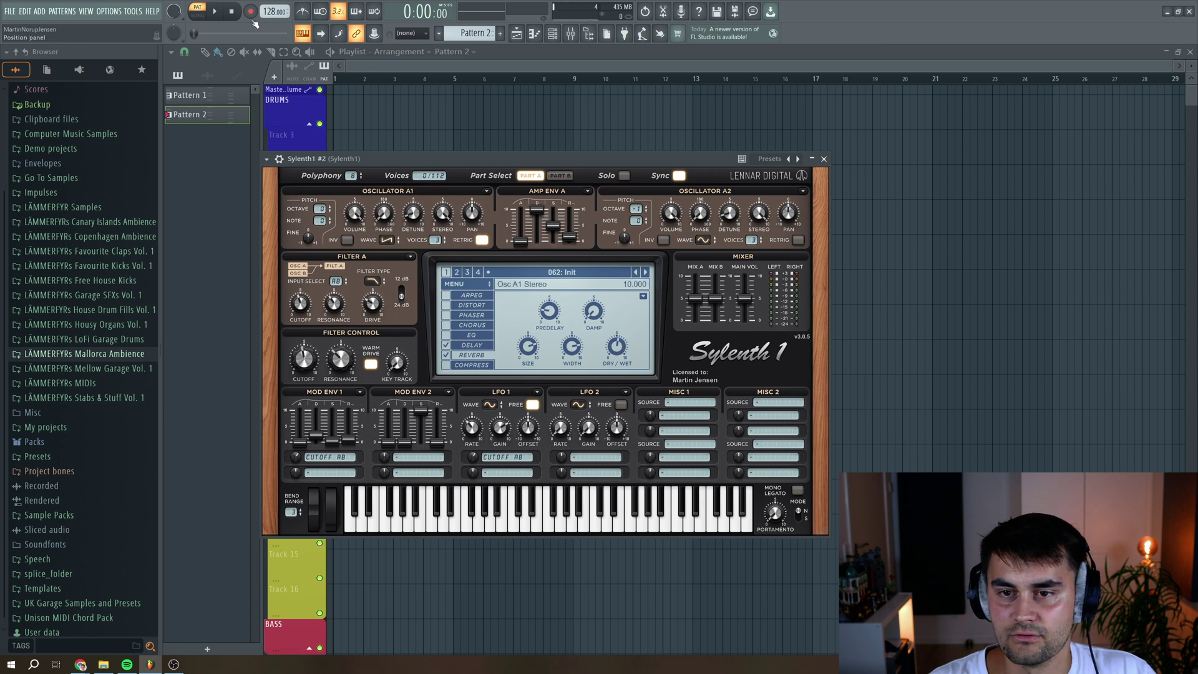
pyautogui.click(217, 17)
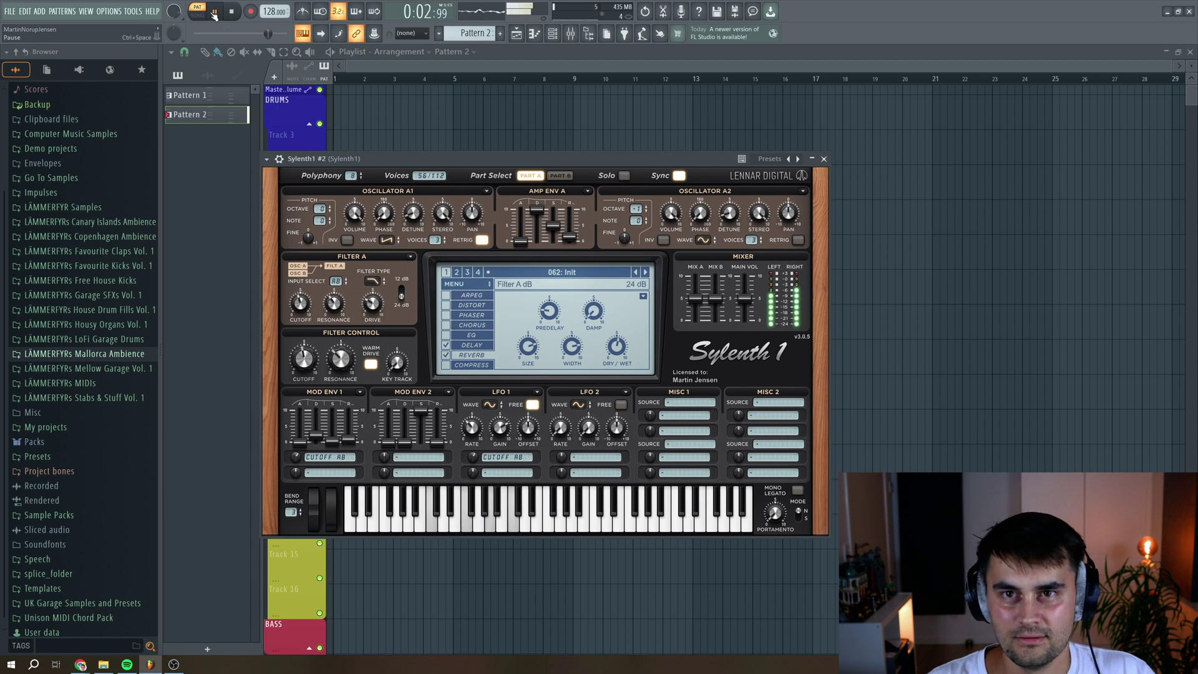
pyautogui.click(232, 12)
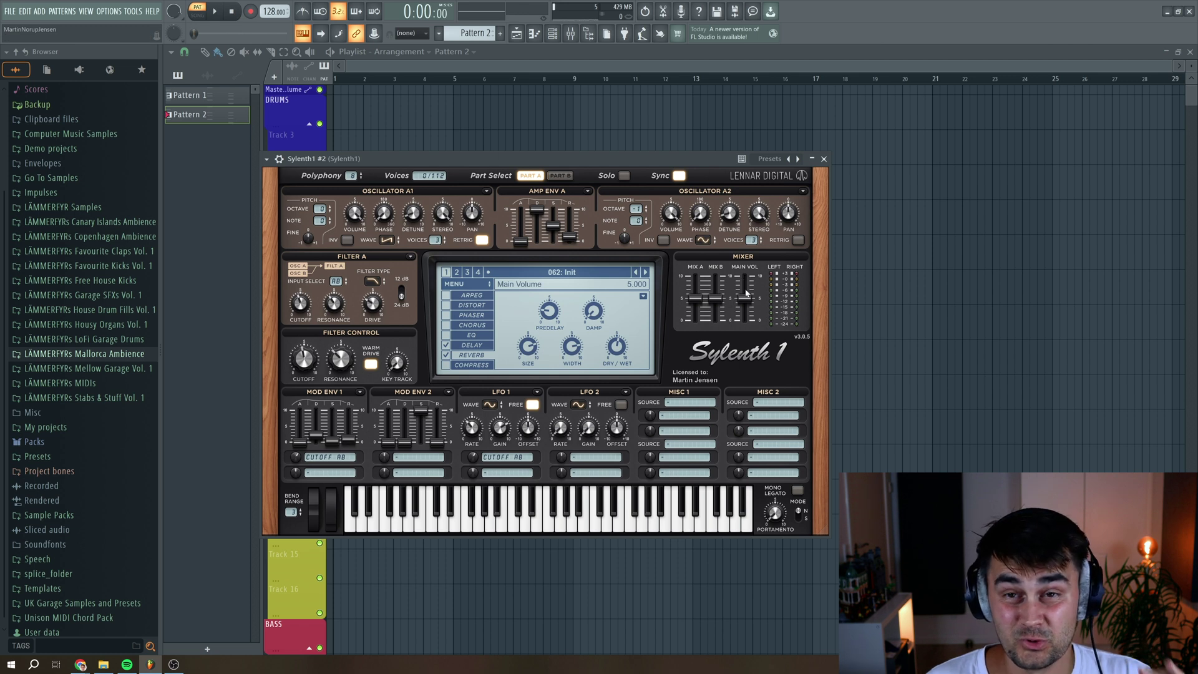
# Raise the main volume to 6.159 and enable the chorus, reducing its width and setting dry/wet to 44.17% during playback
pyautogui.scroll(1, 745, 306)
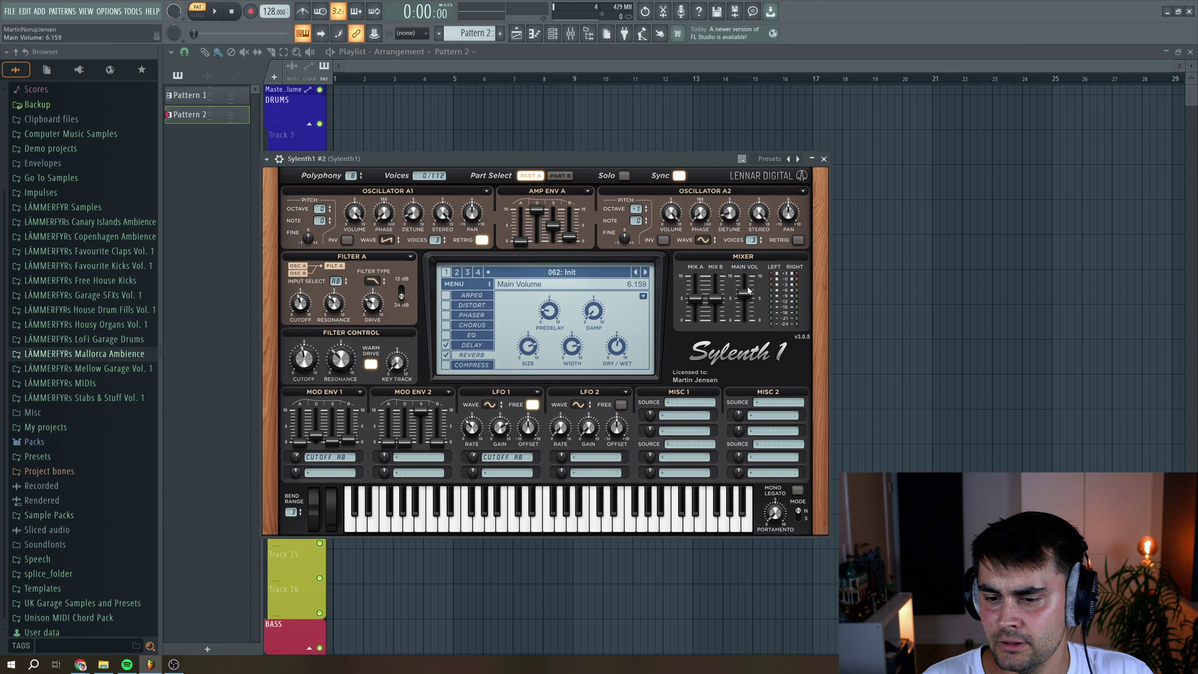
pyautogui.click(472, 325)
pyautogui.click(445, 325)
pyautogui.press('space')
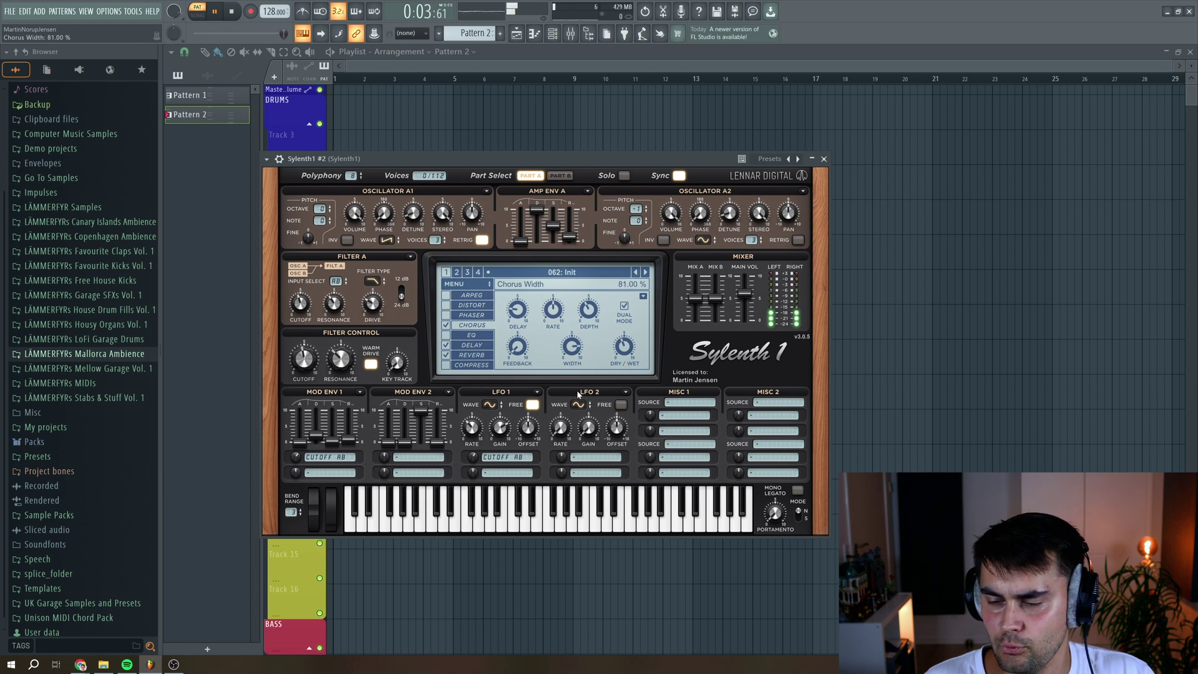
pyautogui.moveTo(616, 353); pyautogui.dragTo(629, 346)
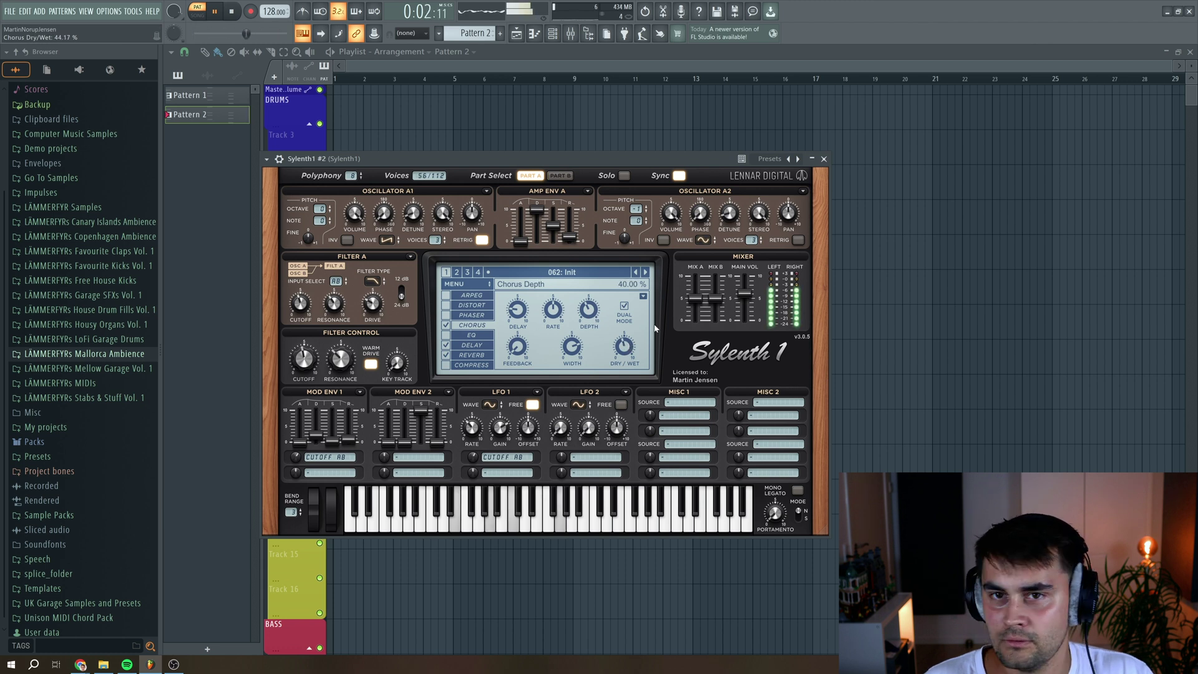
# Raise the LFO 1 gain to 7.933 while replaying the pattern, and stop the playback
pyautogui.click(230, 12)
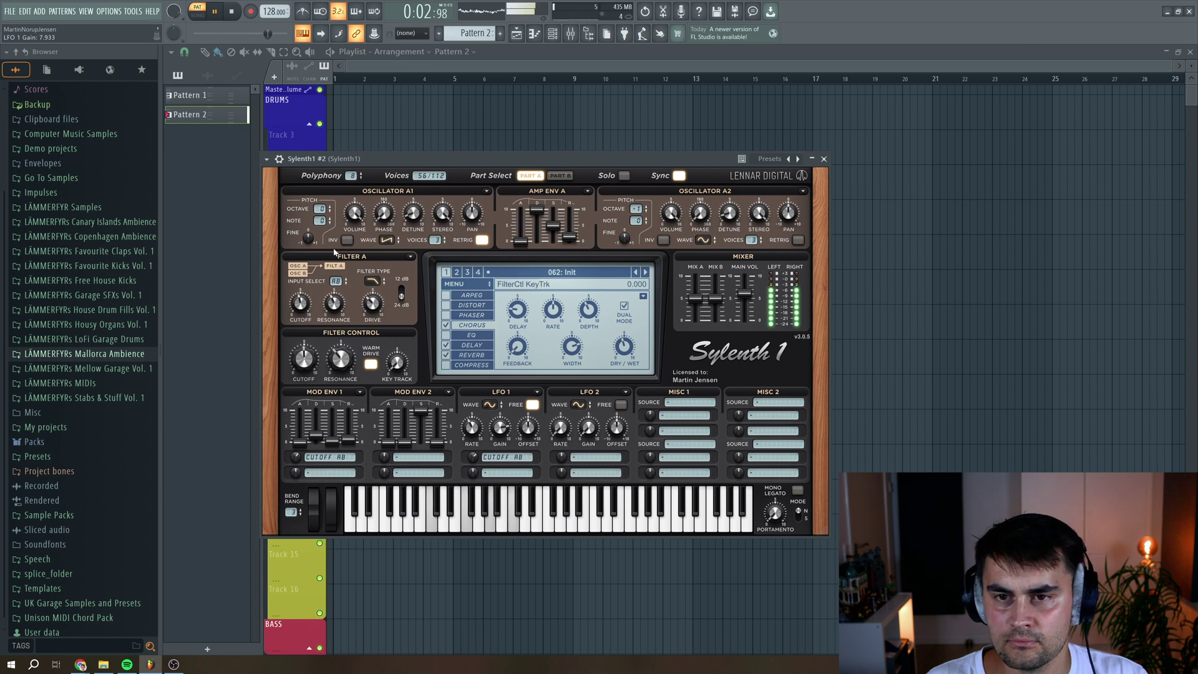
pyautogui.click(233, 12)
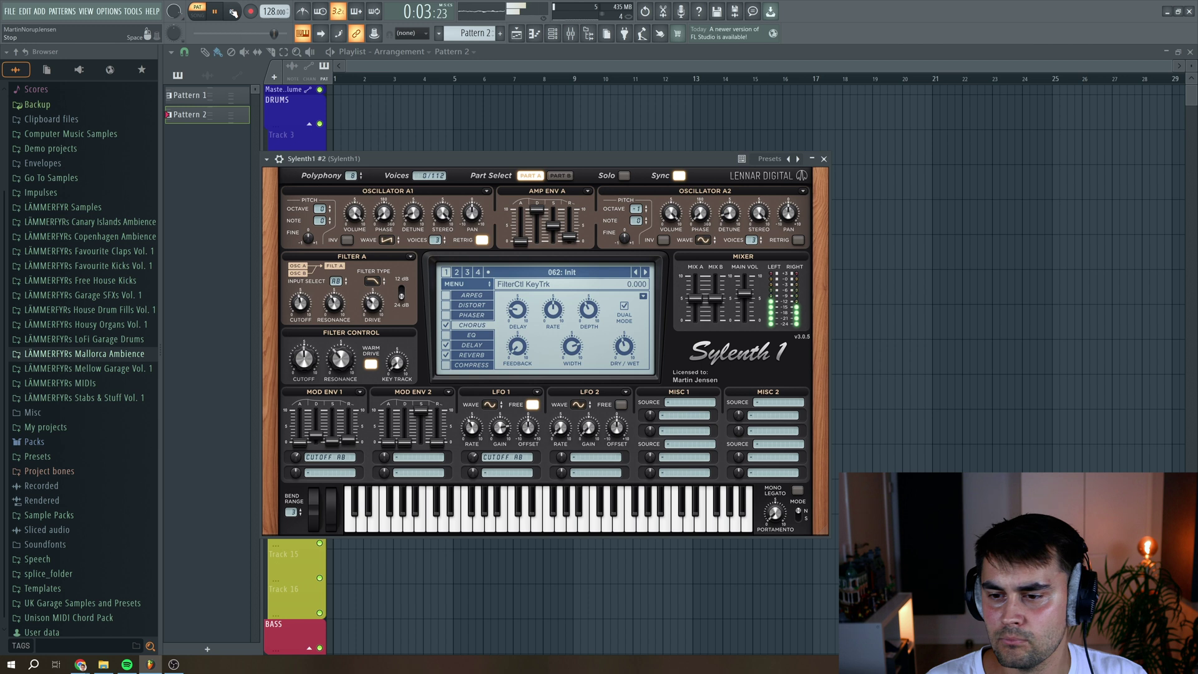
pyautogui.click(233, 13)
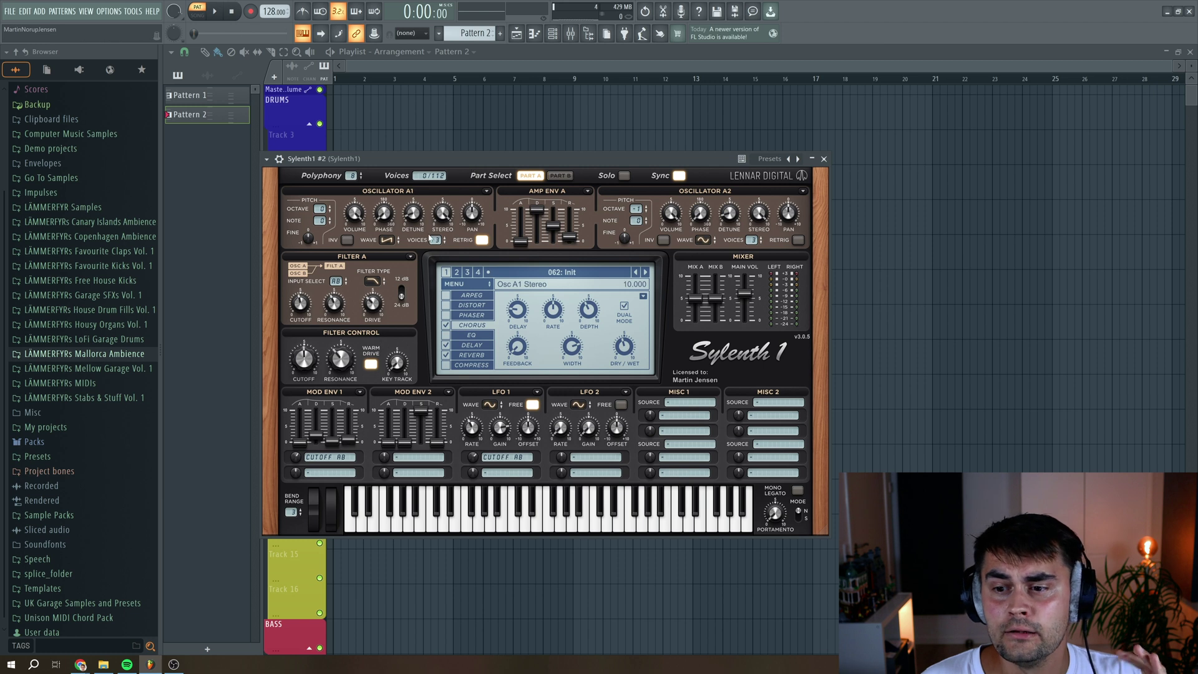
# Change the Oscillator A1 waveform to Pulse and start playing the pattern
pyautogui.click(387, 241)
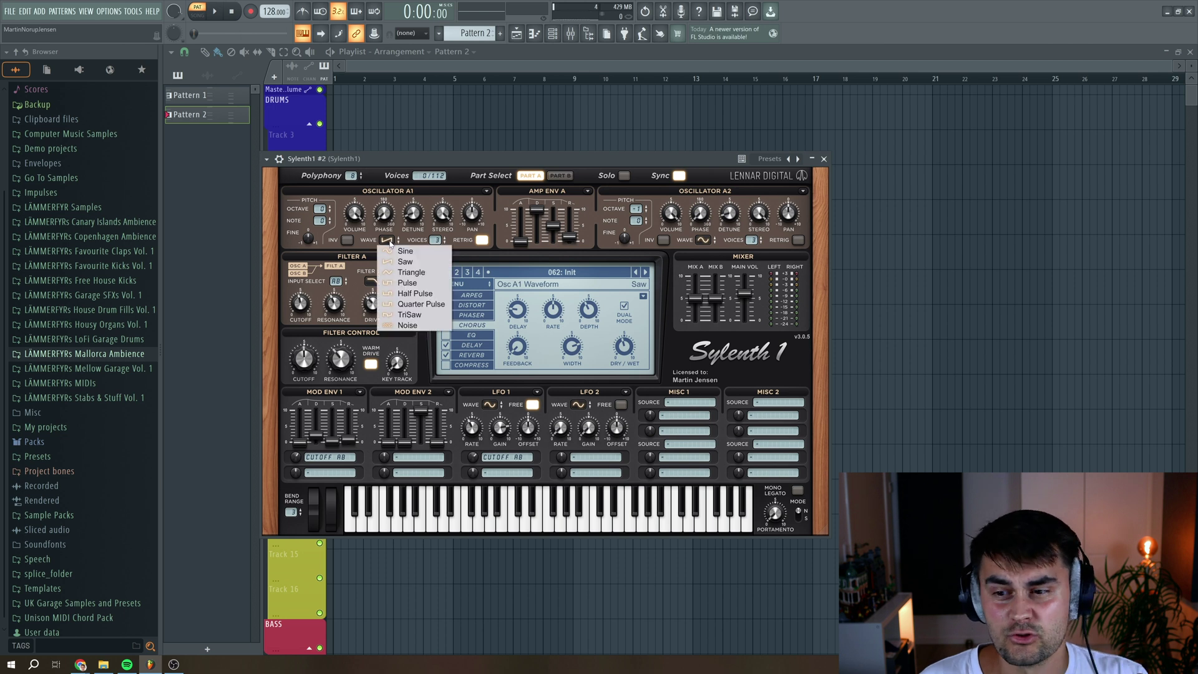
pyautogui.click(407, 283)
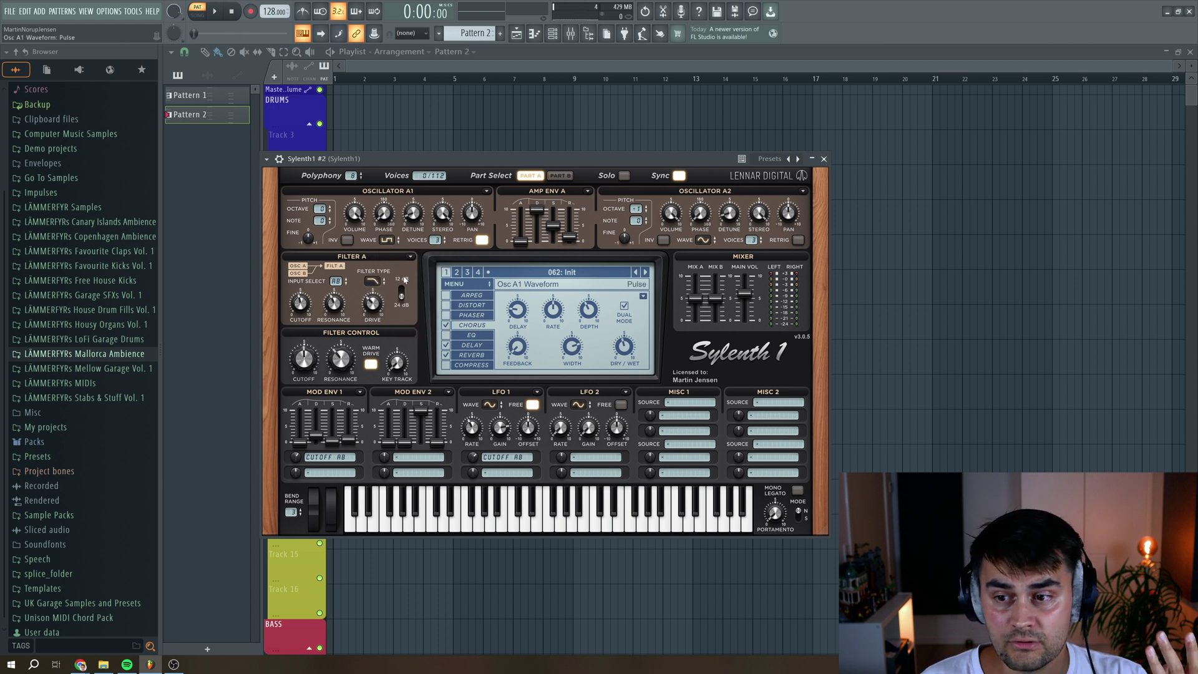
pyautogui.click(220, 13)
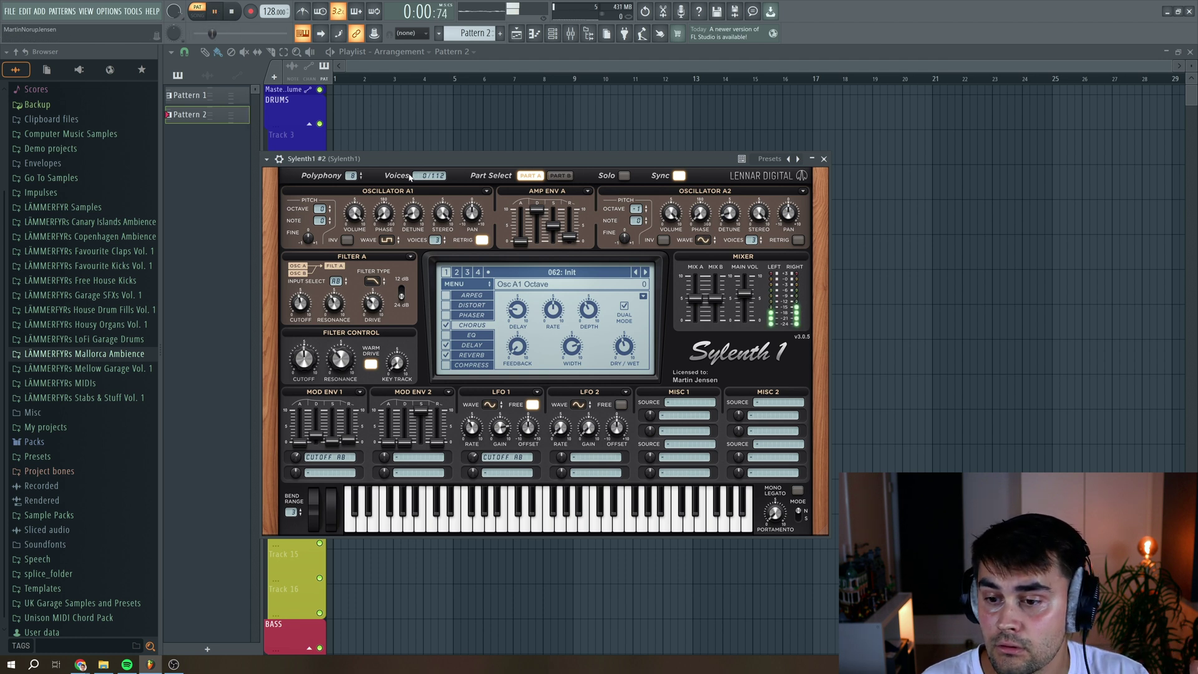
# Set the Filter Control cutoff to 5.167 while the pattern plays, and stop the playback
pyautogui.moveTo(304, 314); pyautogui.dragTo(305, 312)
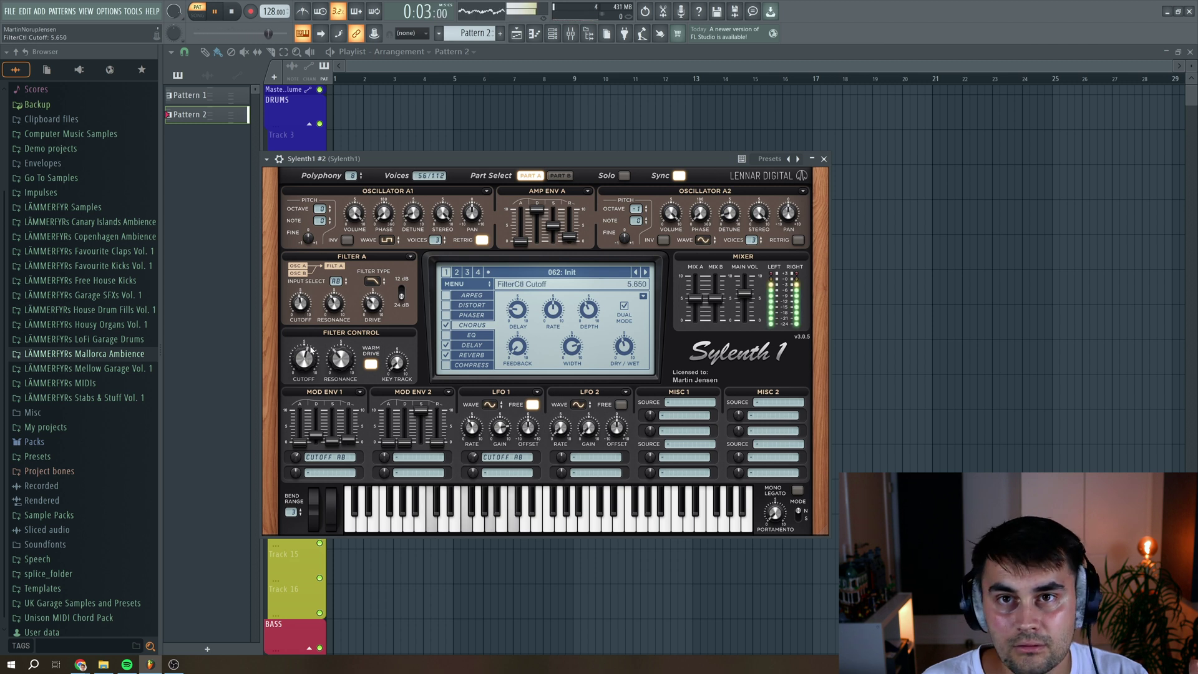
pyautogui.moveTo(311, 351); pyautogui.dragTo(312, 357)
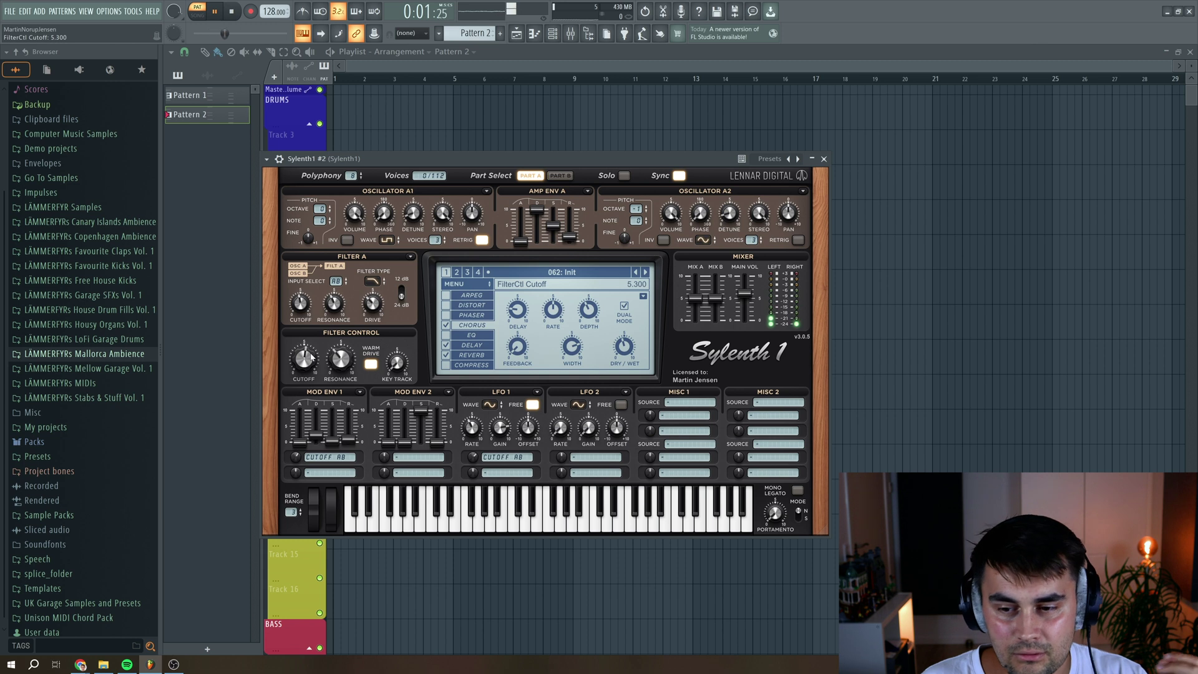
pyautogui.moveTo(312, 363); pyautogui.dragTo(312, 369)
pyautogui.click(234, 14)
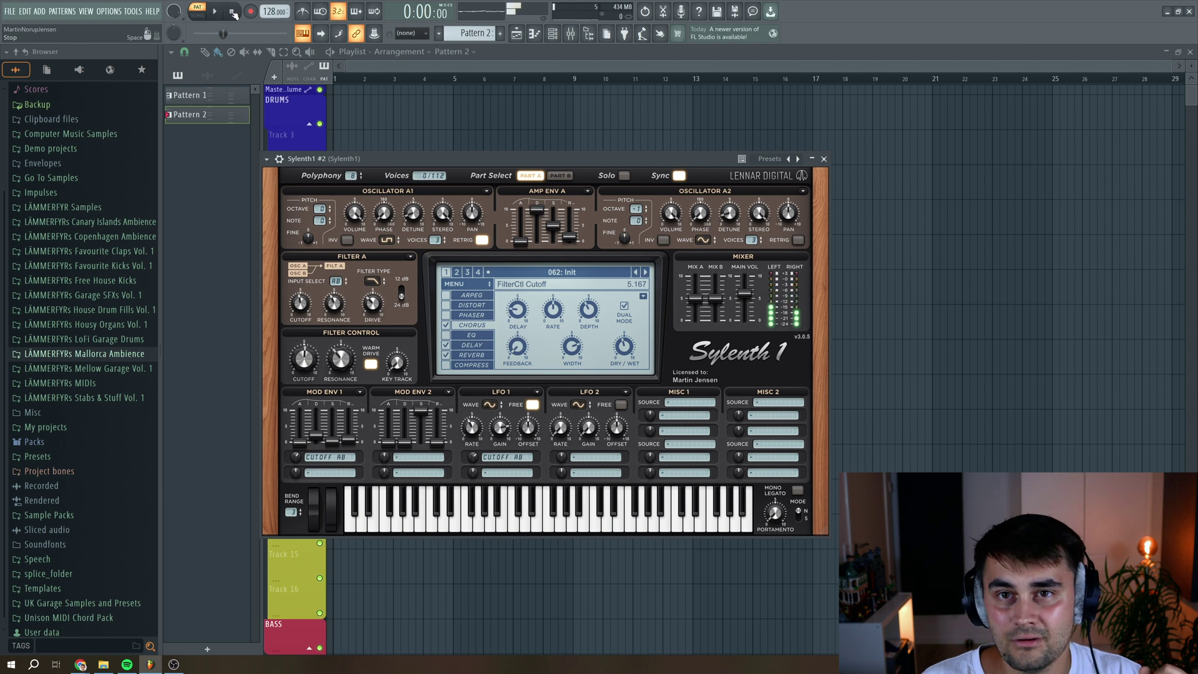